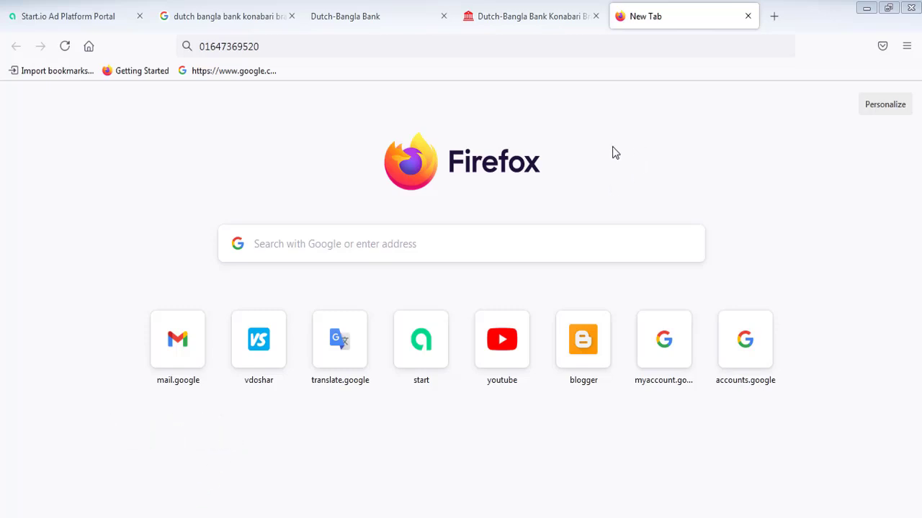
- Bring the Start.io Ad Platform Portal tab to the front in Firefox
left_click(72, 20)
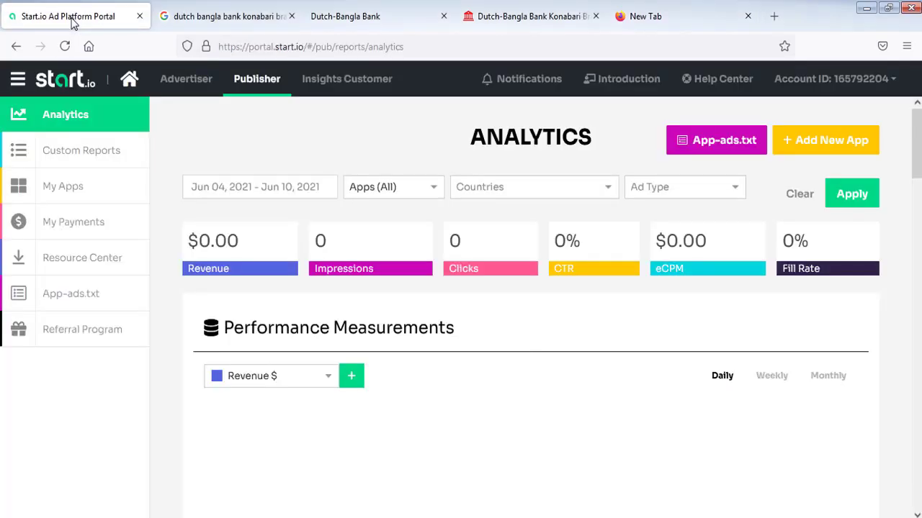
- Go to Payment Settings under My Payments in the portal sidebar
mouse_move(917, 149)
left_mouse_down()
mouse_move(916, 238)
mouse_move(916, 149)
left_mouse_up()
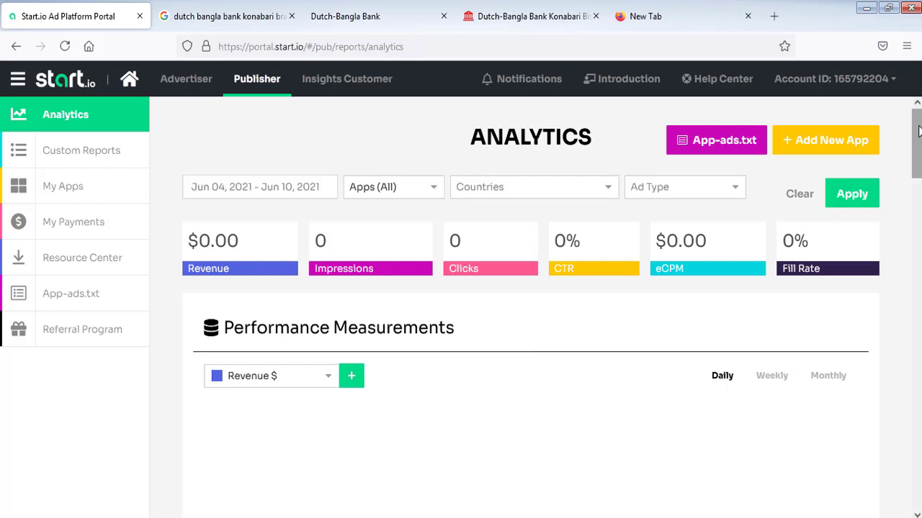
scroll(455, 122, "down", 2)
scroll(455, 122, "up", 1)
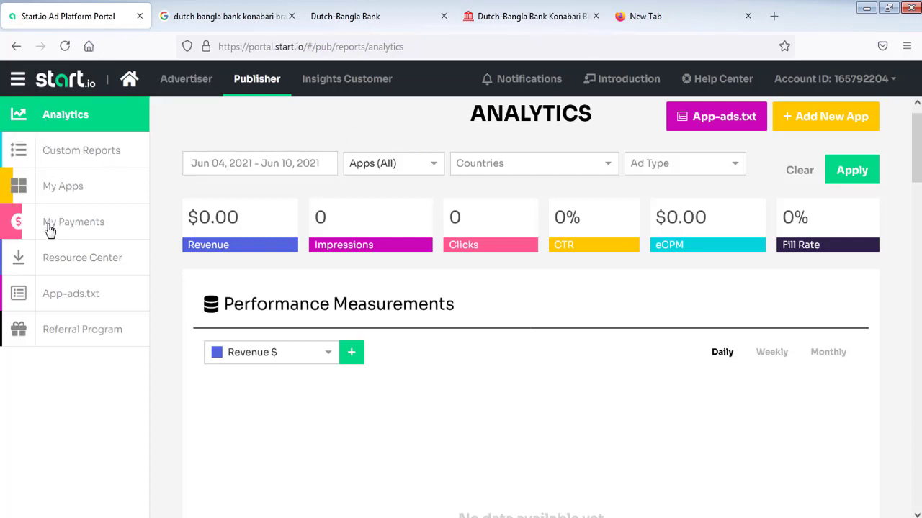
left_click(88, 227)
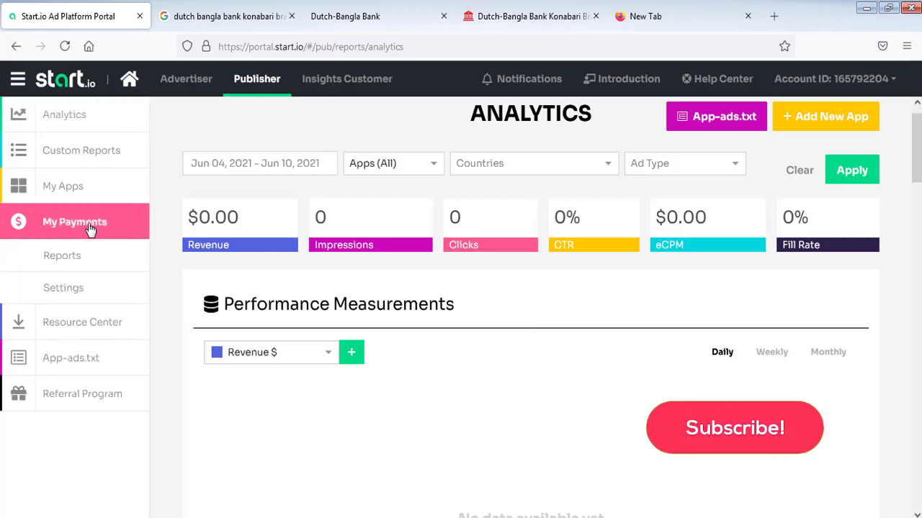
left_click(65, 290)
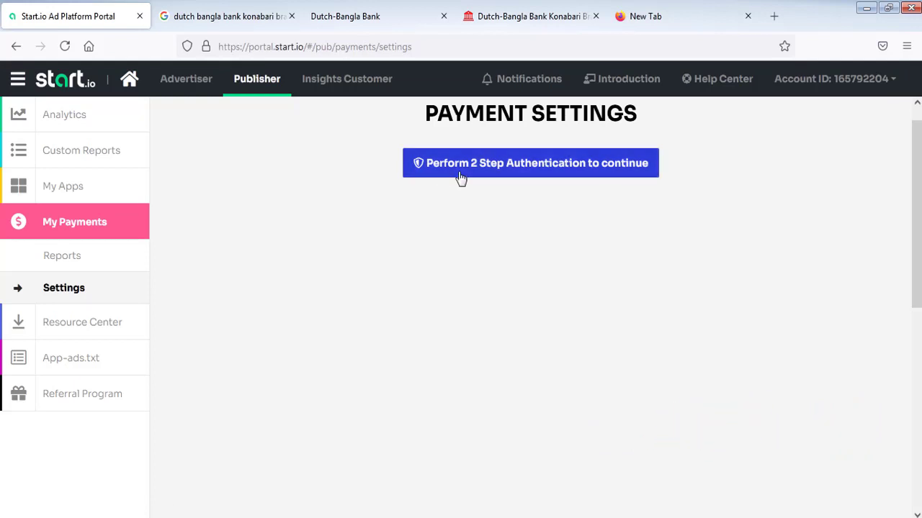
- Start 2-step authentication and open Start.io's Authentication Token email in Gmail
left_click(505, 175)
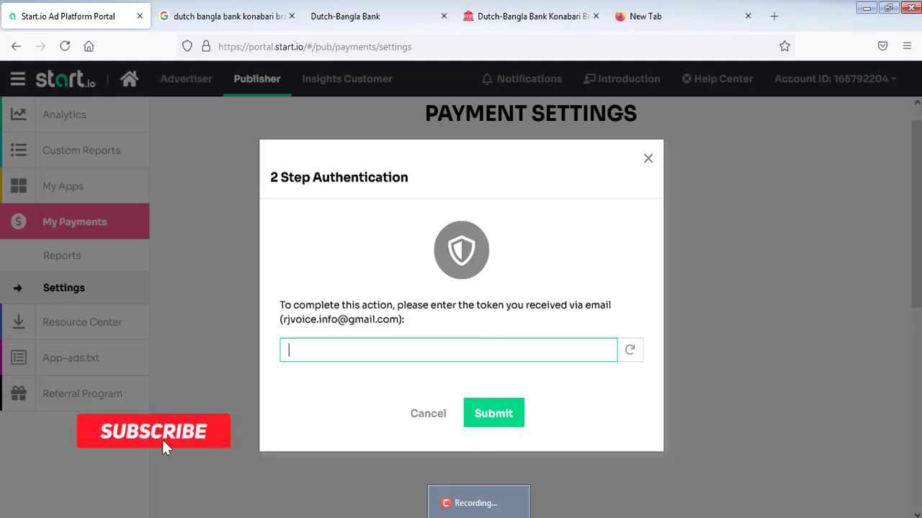
left_click(478, 514)
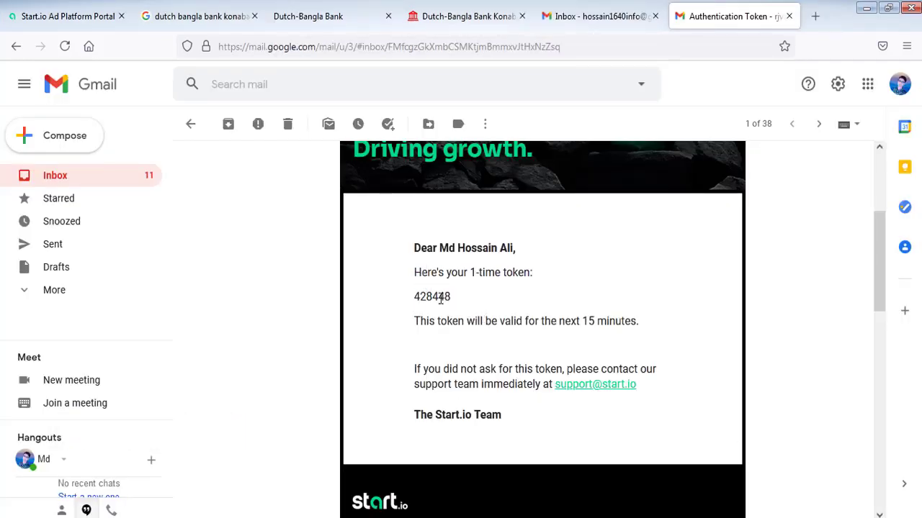
- Copy the one-time token from the Gmail message and return to the Start.io portal
left_click_drag(454, 296, 416, 297)
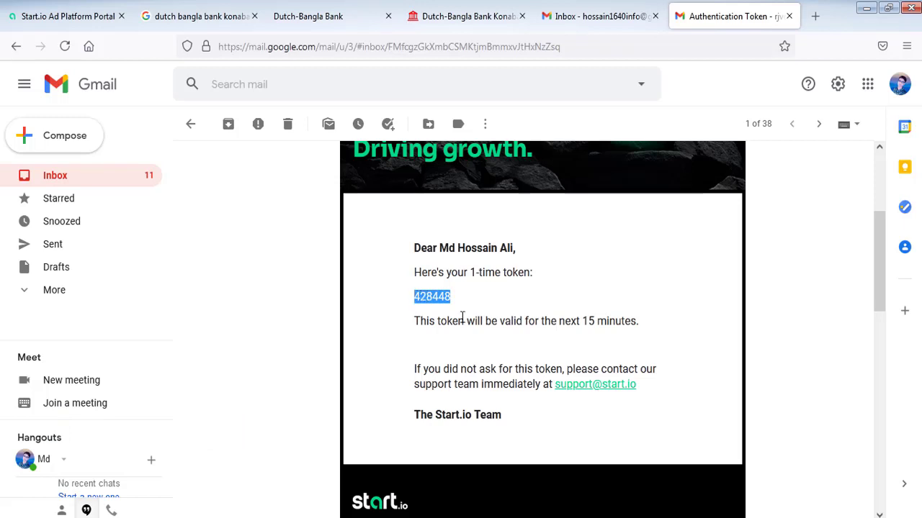
right_click(425, 296)
left_click(445, 305)
left_click(70, 14)
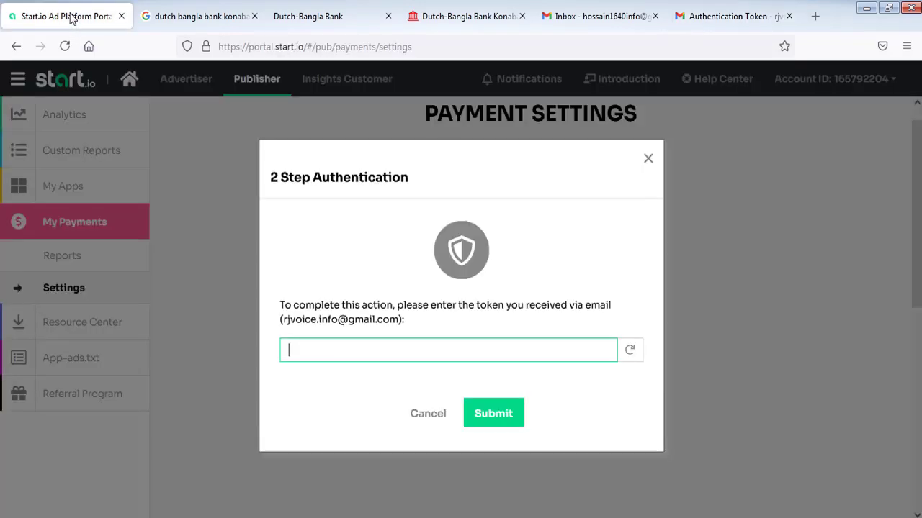
- Paste the copied token into the authentication field and submit it
right_click(345, 348)
left_click(384, 425)
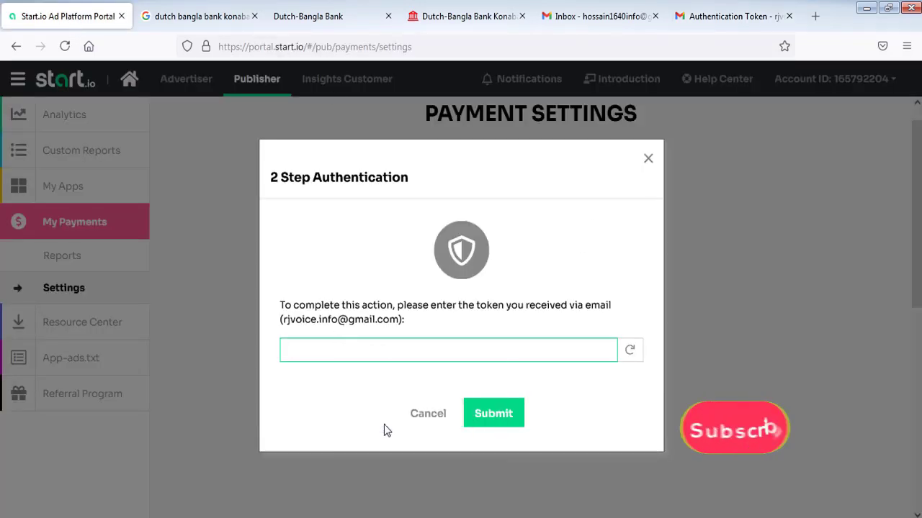
left_click(494, 413)
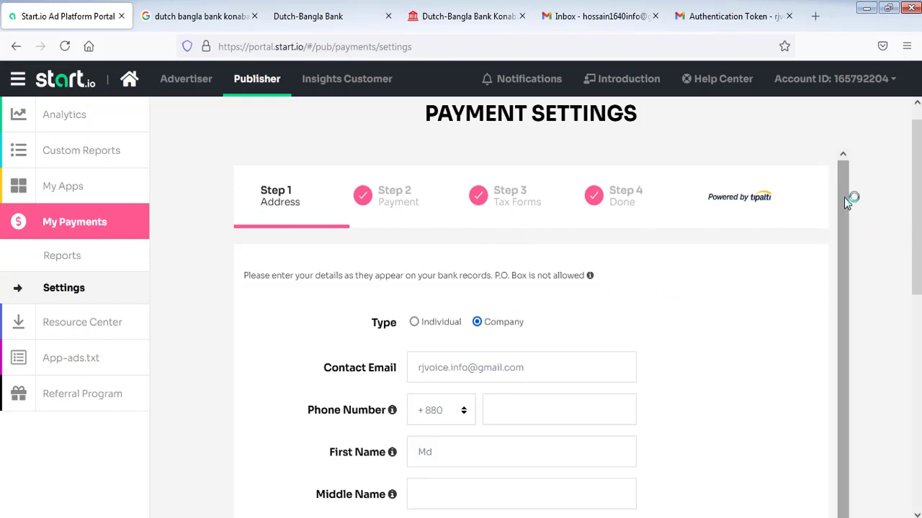
- Set the payee type to Individual and enter the mobile phone number
left_click_drag(843, 197, 841, 300)
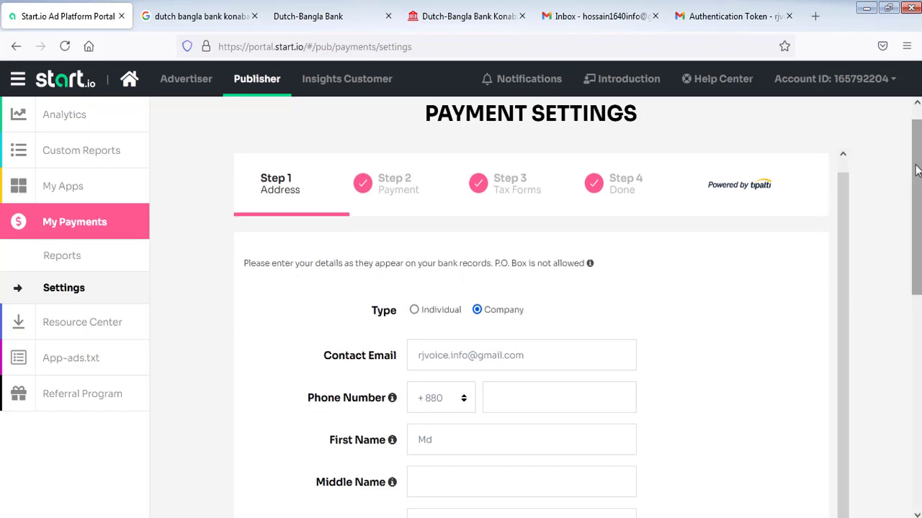
left_click_drag(916, 170, 918, 221)
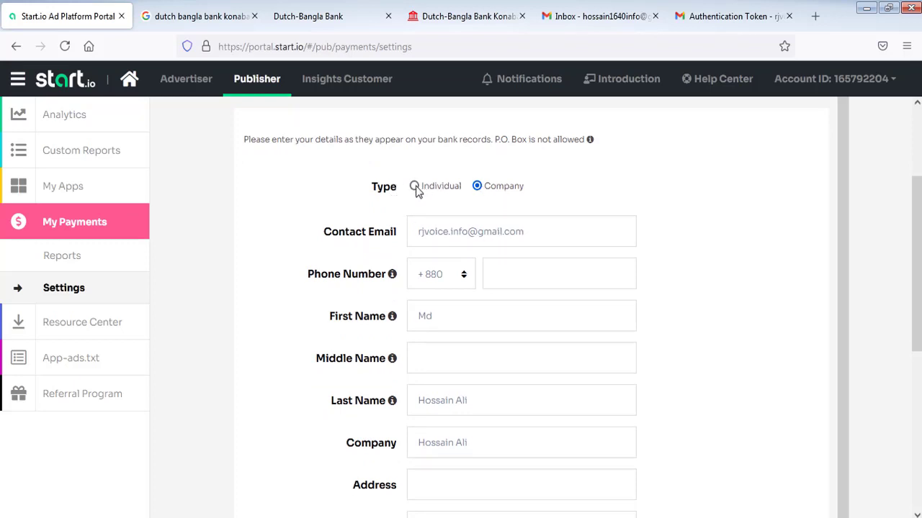
left_click(415, 188)
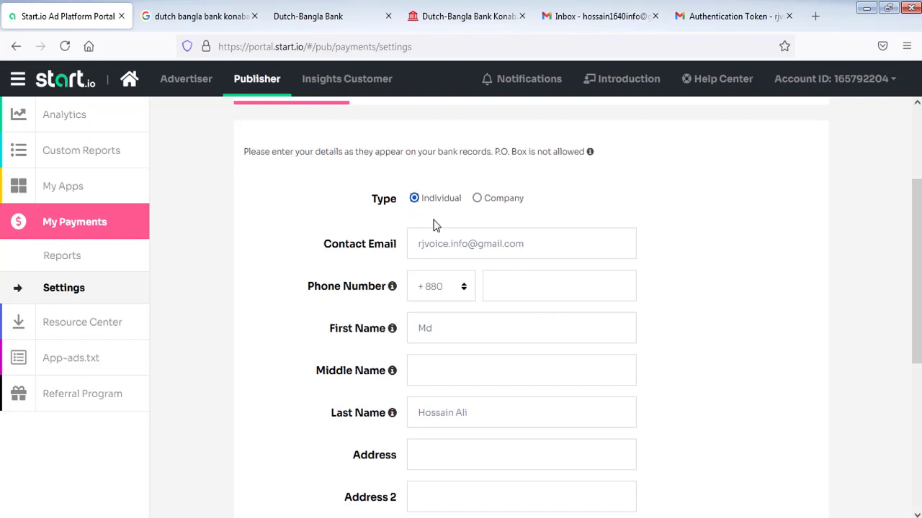
scroll(914, 216, "down", 2)
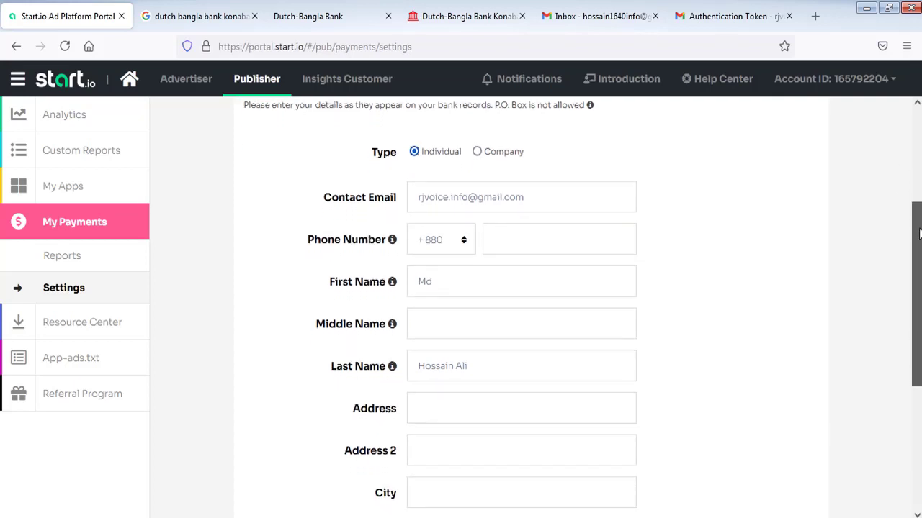
left_click(512, 218)
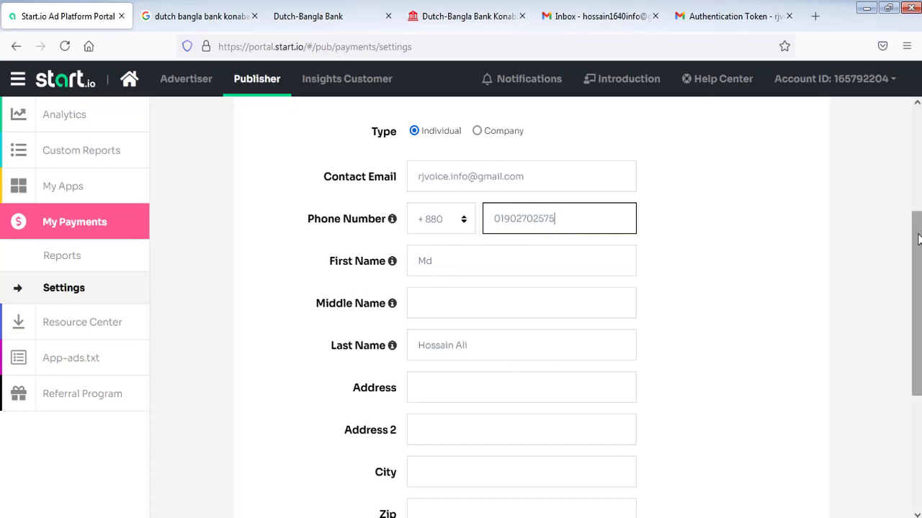
left_click_drag(917, 236, 917, 293)
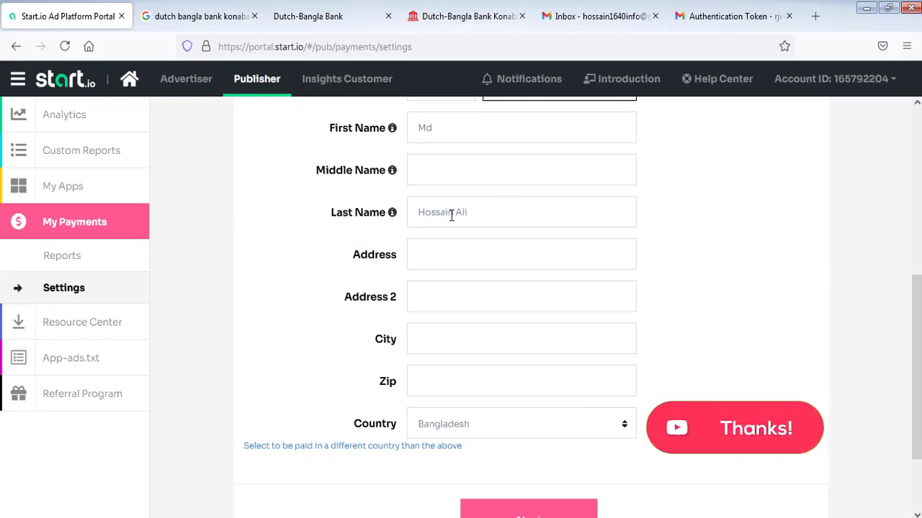
left_click(479, 212)
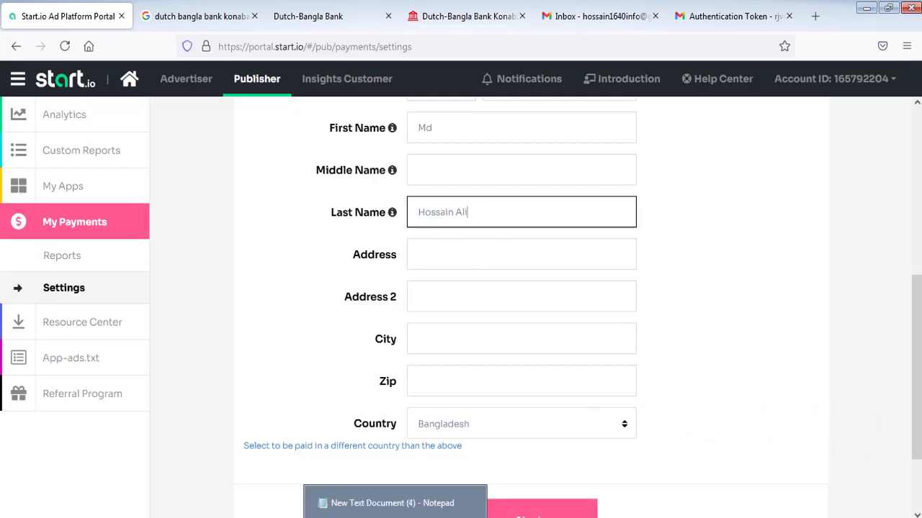
- Paste the address from the Notepad note into Address, trimming off its trailing part
left_click(393, 512)
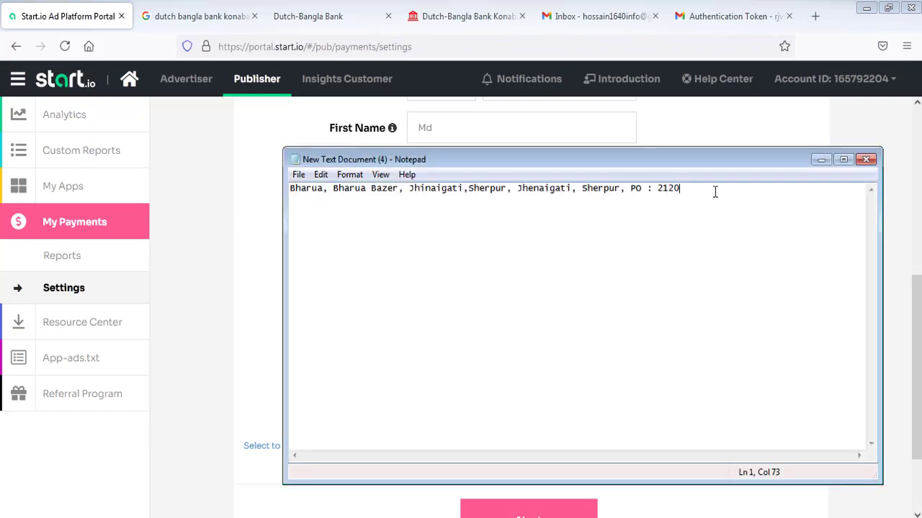
left_click_drag(702, 189, 283, 250)
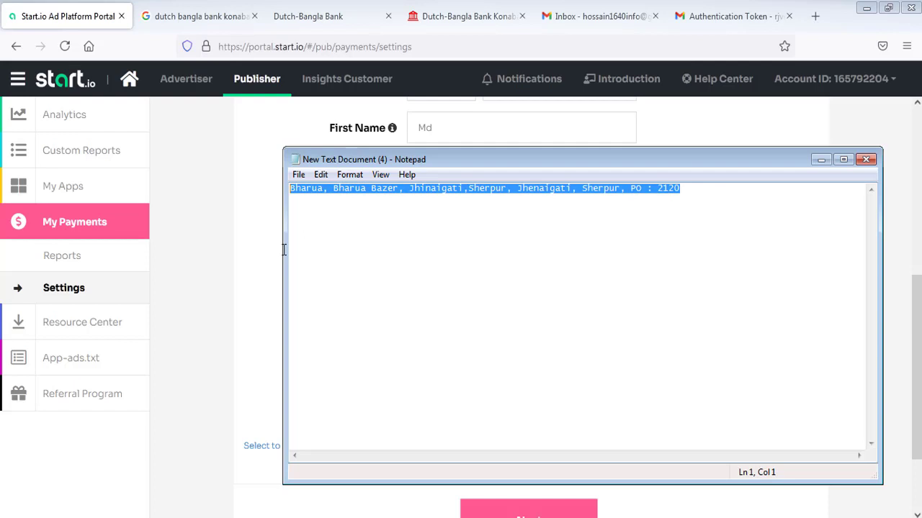
right_click(476, 189)
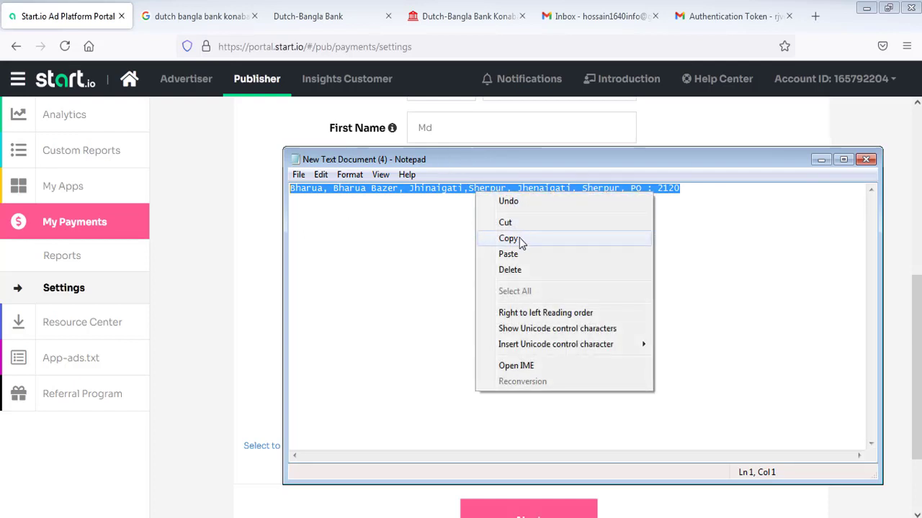
left_click(519, 239)
left_click(215, 236)
left_click(424, 255)
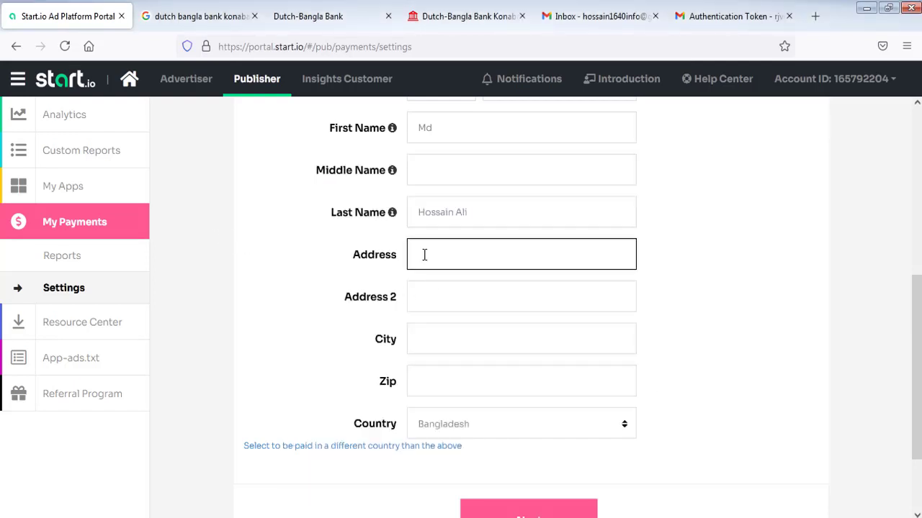
key("ctrl+v")
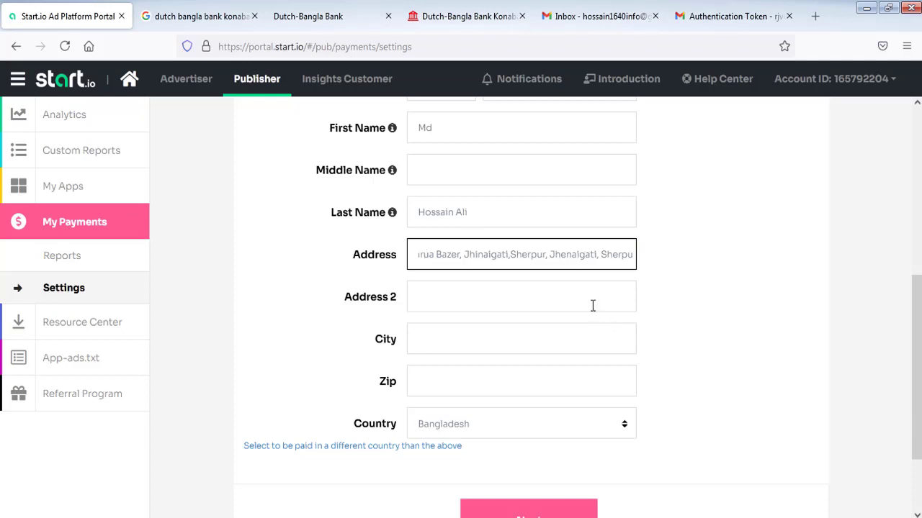
key("BackSpace")
key("BackSpace")
key("BackSpace")
key("BackSpace")
key("BackSpace")
key("BackSpace")
key("BackSpace")
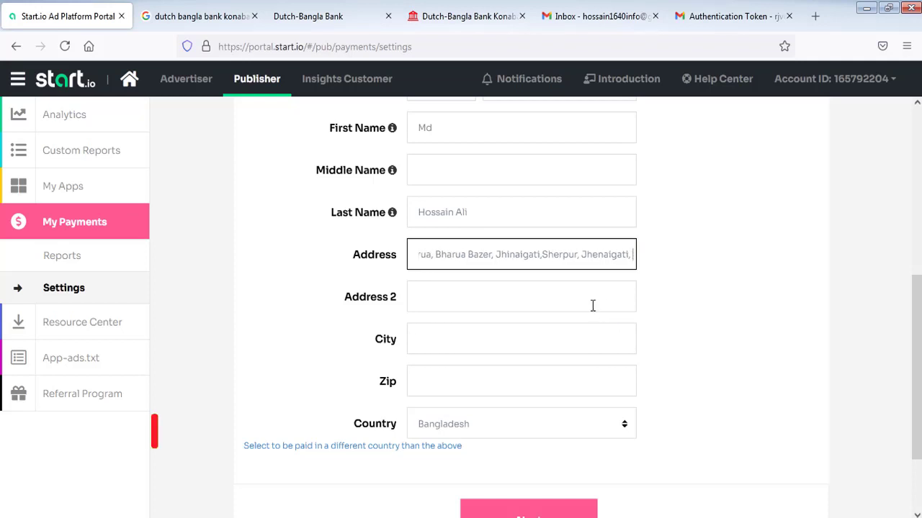
key("BackSpace")
key("BackSpace")
key("BackSpace")
key("BackSpace")
key("BackSpace")
key("BackSpace")
key("BackSpace")
key("BackSpace")
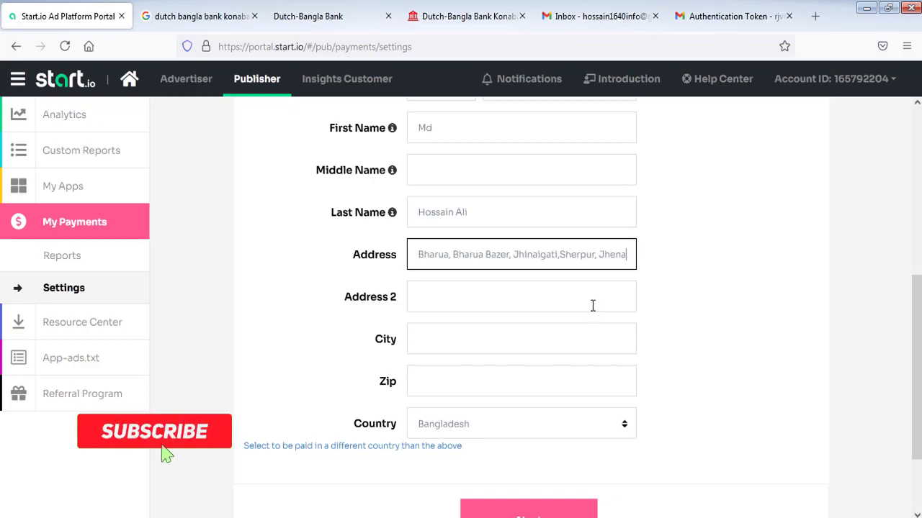
key("BackSpace")
key("BackSpace")
key("BackSpace")
key("BackSpace")
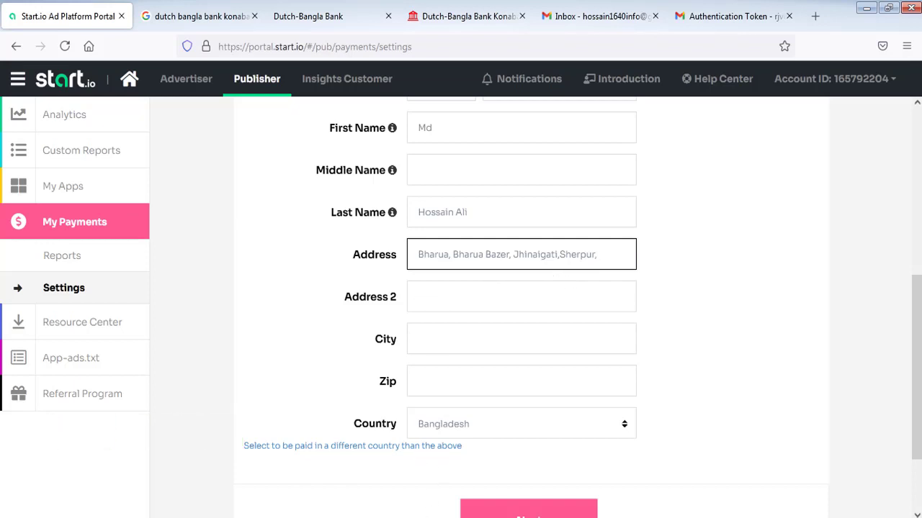
- Copy the second half of the address from Notepad, ready for Address 2
left_click(394, 503)
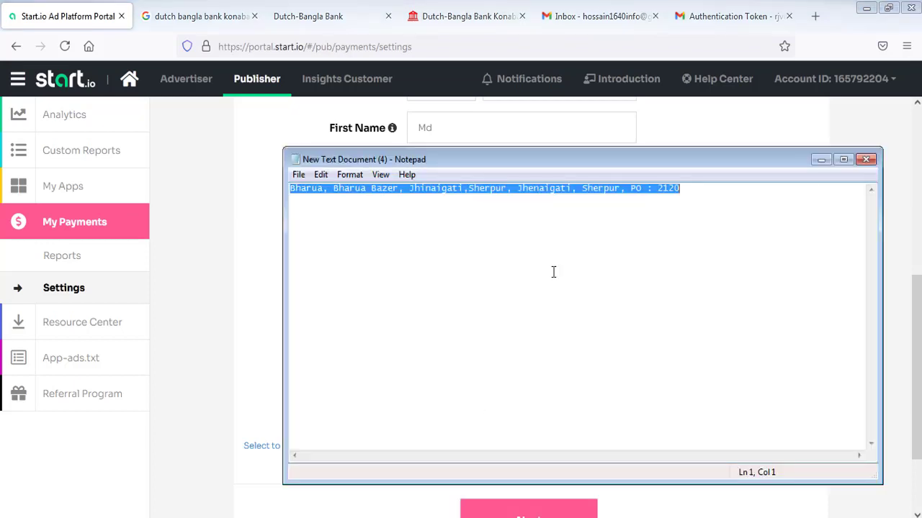
left_click(569, 203)
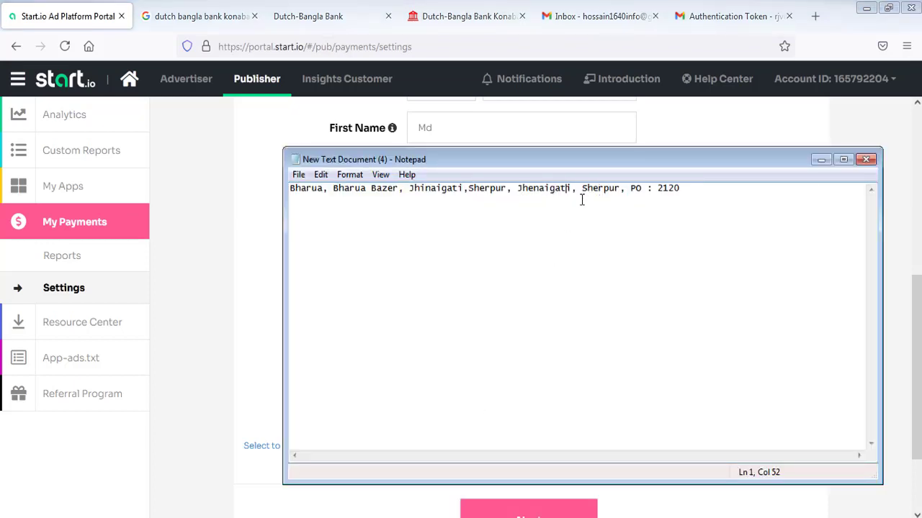
left_click_drag(581, 188, 681, 195)
left_click(618, 196)
left_click_drag(514, 188, 675, 200)
right_click(665, 192)
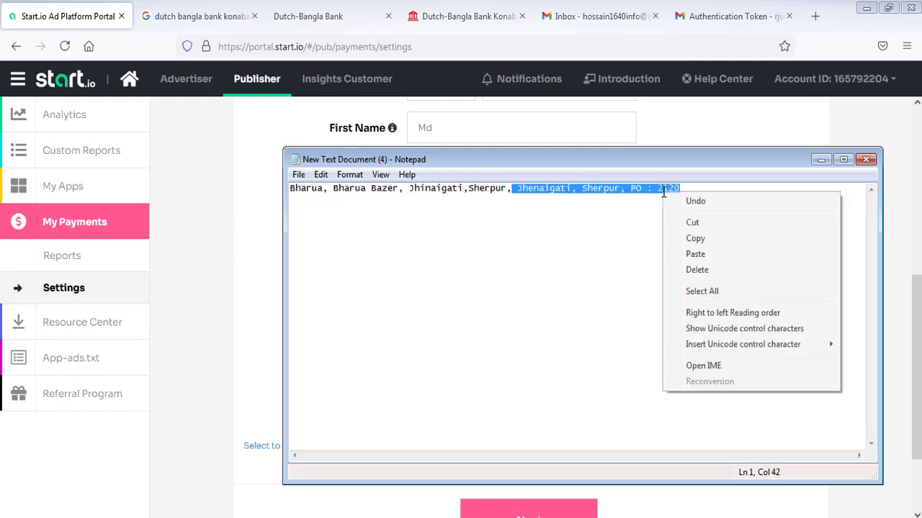
left_click(698, 238)
left_click(256, 302)
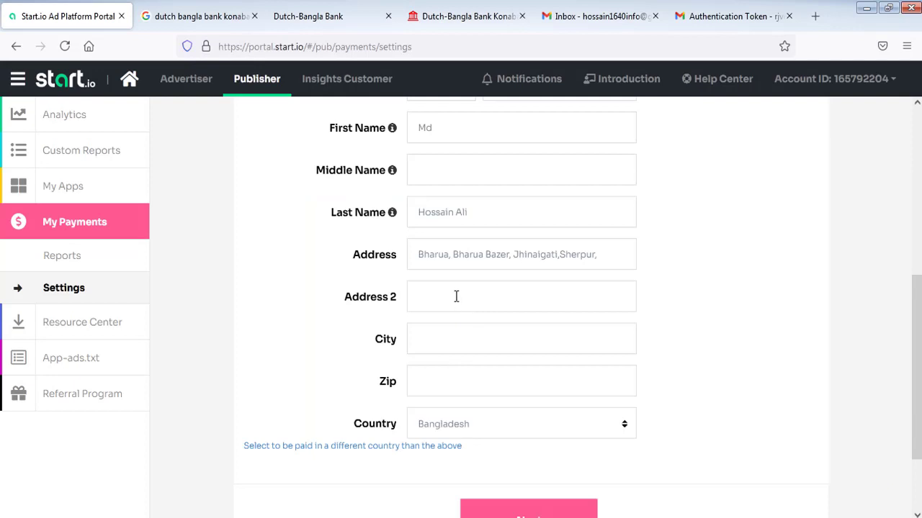
left_click(456, 296)
- Paste the remaining address into Address 2 and copy its postcode into Zip
key("ctrl+v")
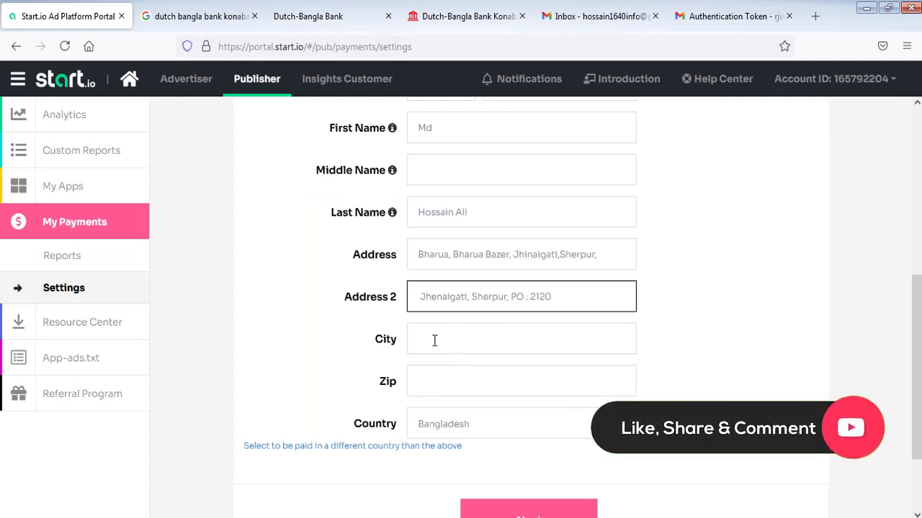
left_click_drag(531, 297, 552, 300)
right_click(545, 301)
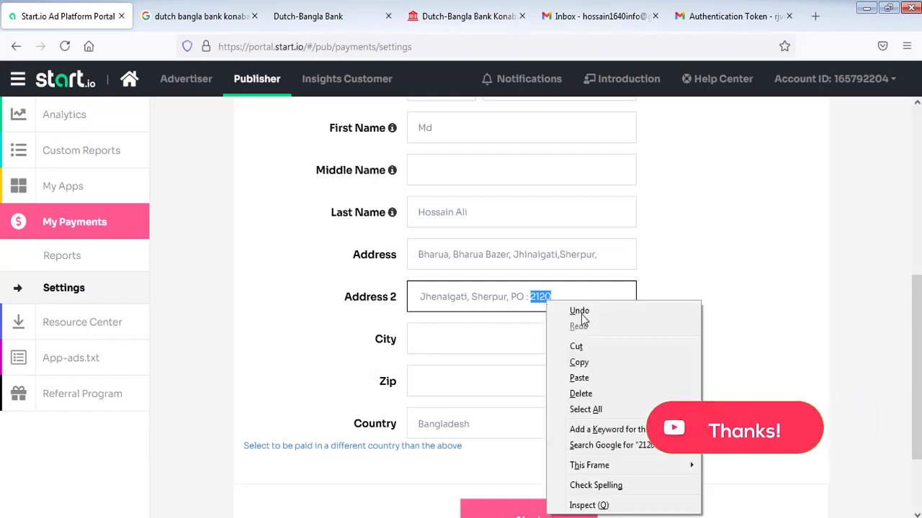
left_click(582, 360)
left_click(477, 387)
right_click(478, 385)
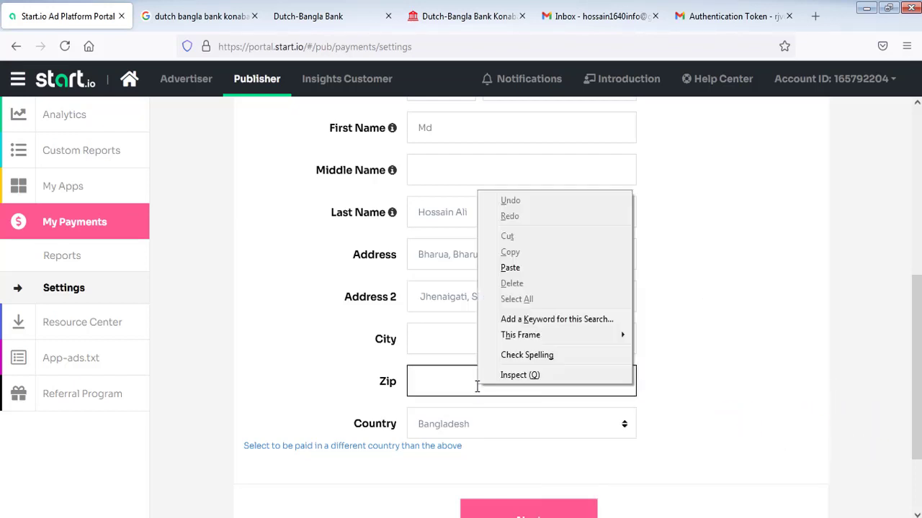
left_click(505, 267)
- Copy the city name from the Address field into the City field
left_click(452, 337)
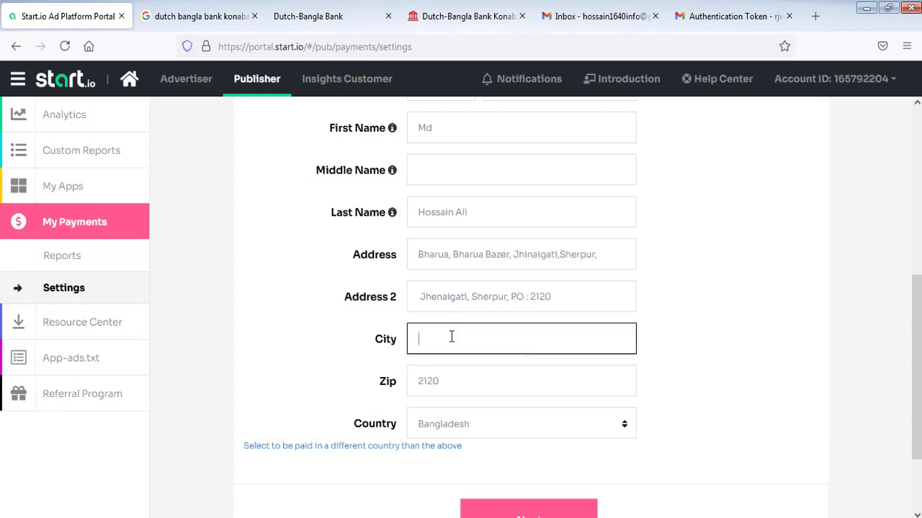
left_click_drag(560, 254, 612, 263)
right_click(581, 256)
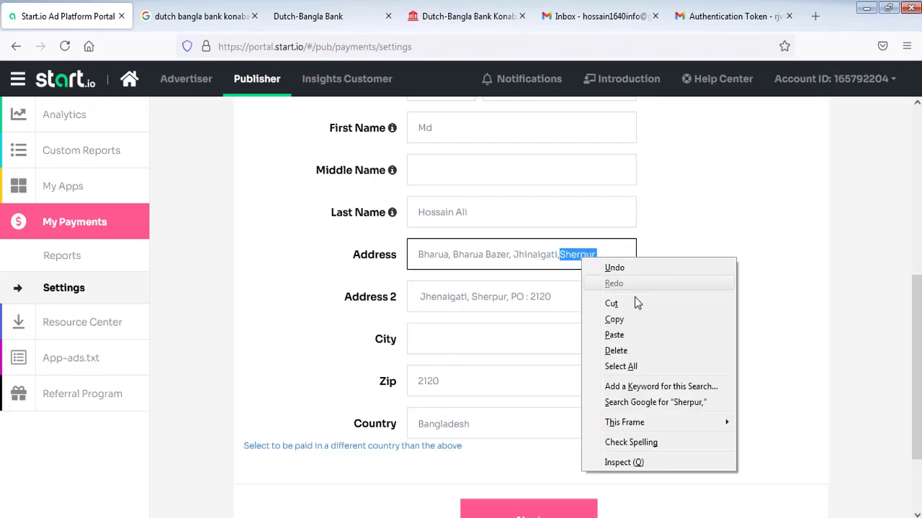
left_click(625, 319)
left_click(460, 338)
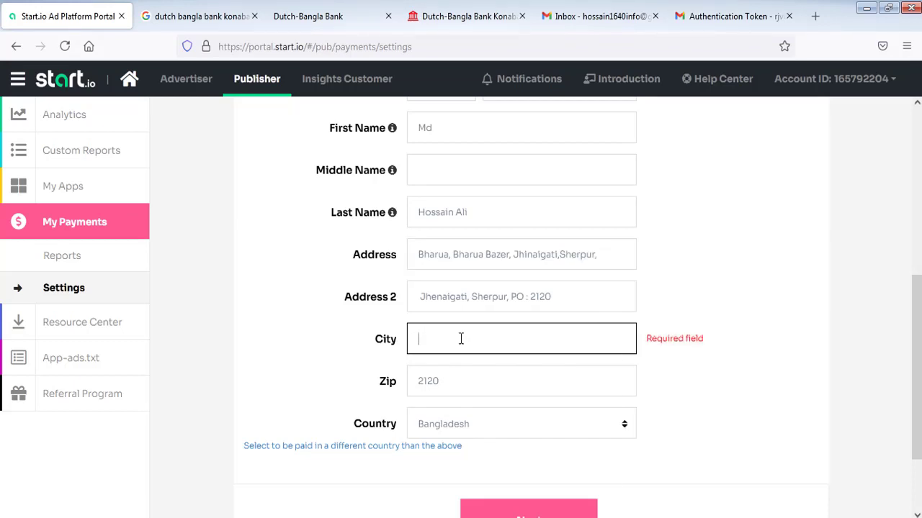
right_click(461, 338)
left_click(506, 417)
left_click(604, 261)
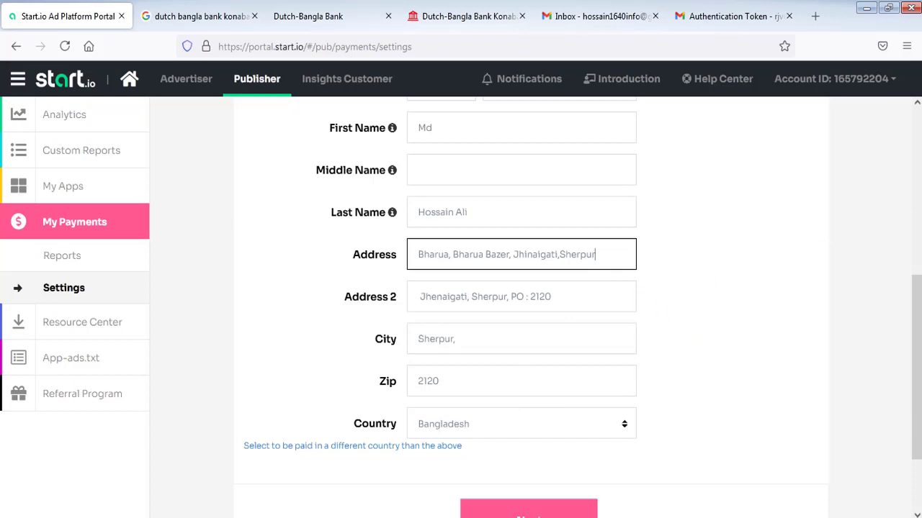
- Submit the address step and confirm the unverified address with Confirm and Continue
scroll(914, 298, "down", 2)
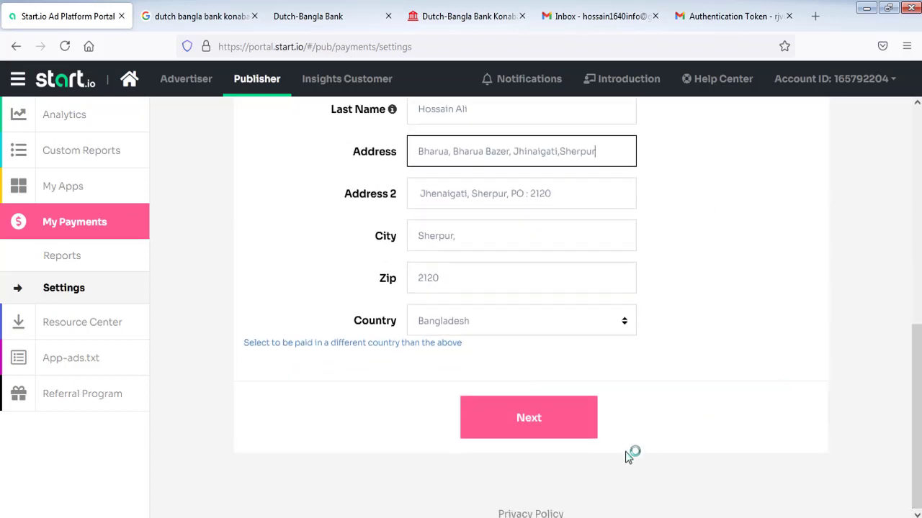
left_click(530, 423)
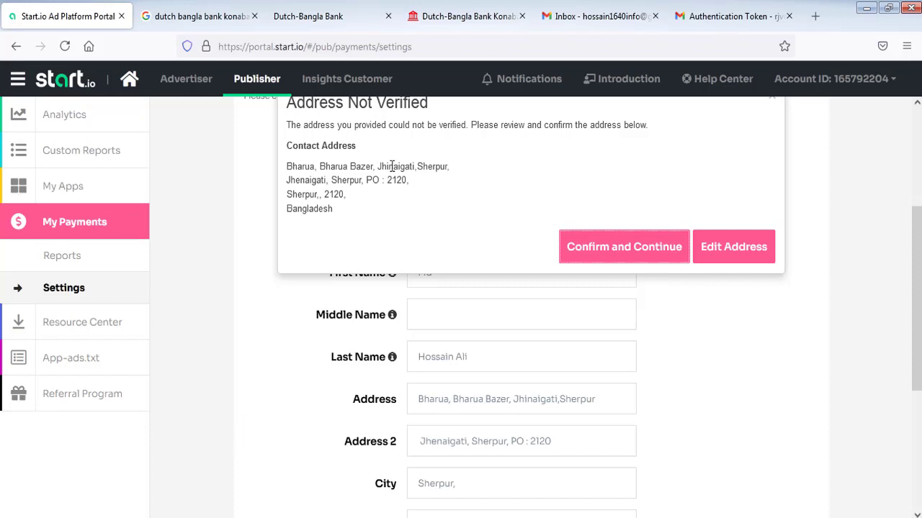
left_click(621, 250)
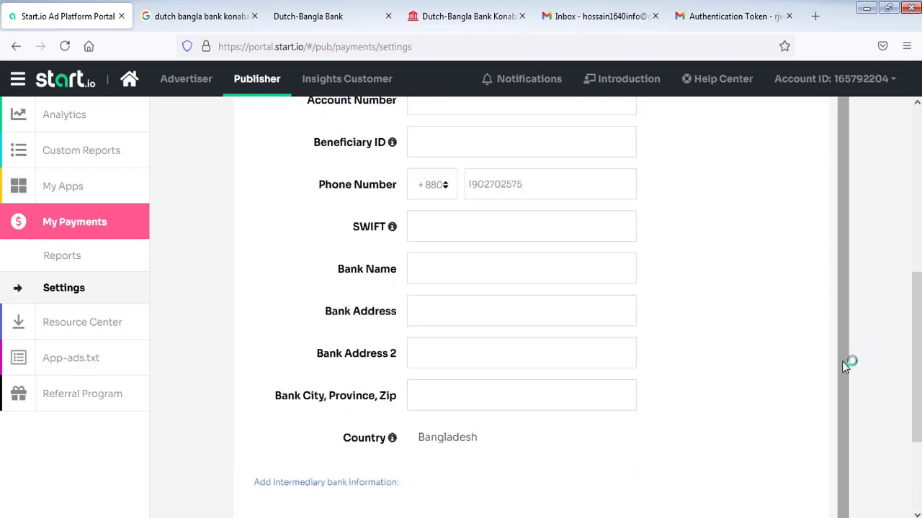
- Choose Wire Transfer as the payment method and switch the payment currency from BDT to USD
left_click_drag(920, 360, 898, 199)
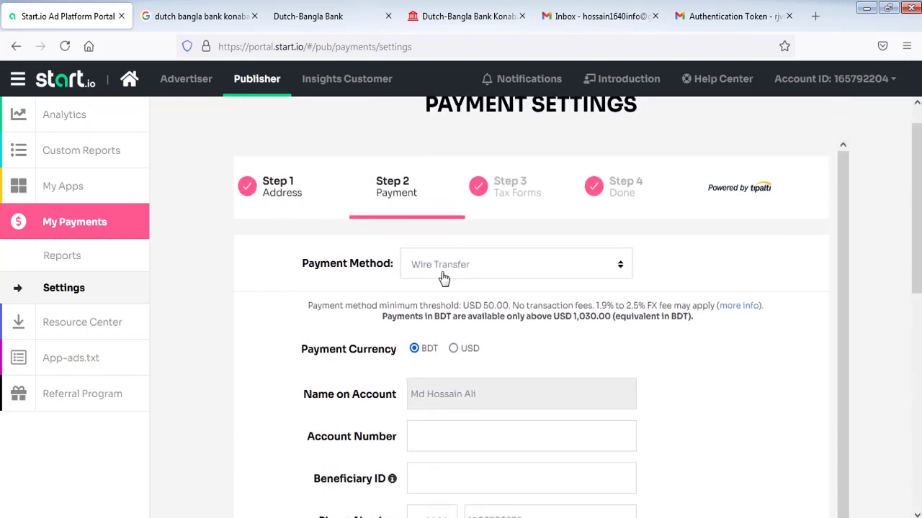
left_click(621, 266)
left_click(621, 267)
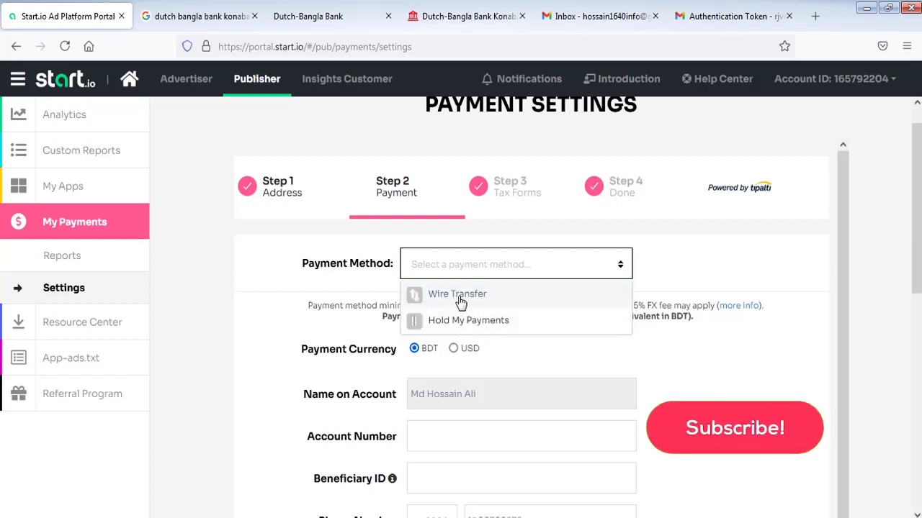
left_click(467, 299)
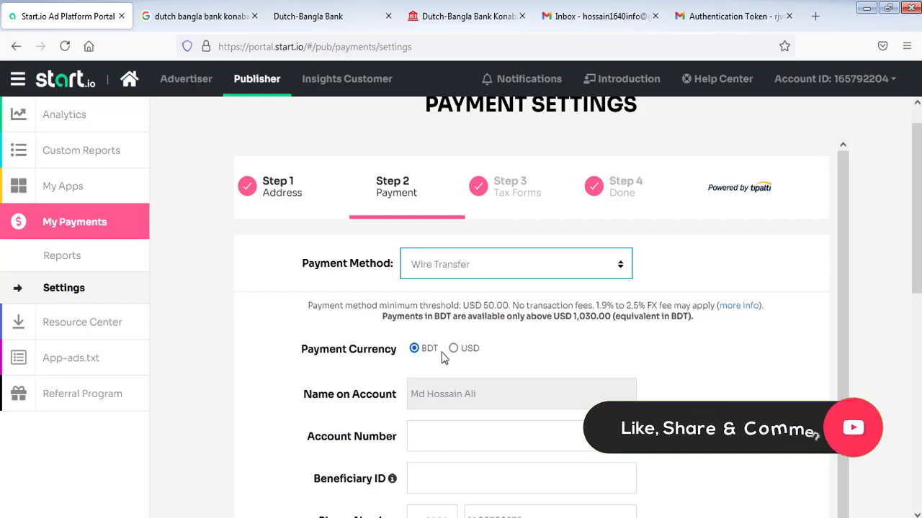
scroll(840, 221, "down", 1)
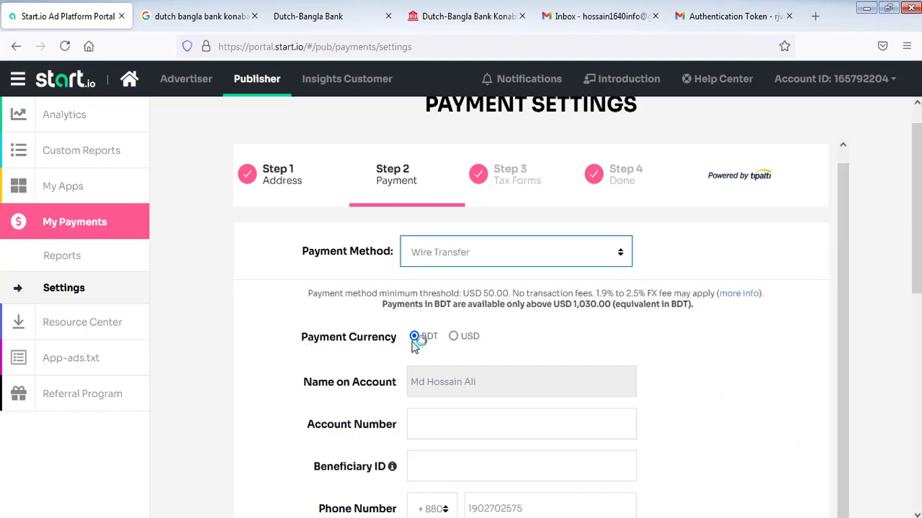
left_click(453, 337)
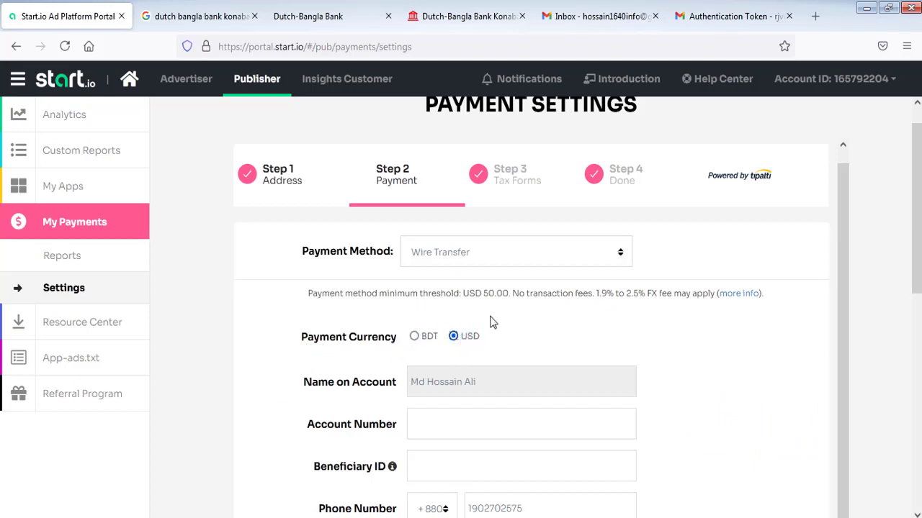
left_click(414, 338)
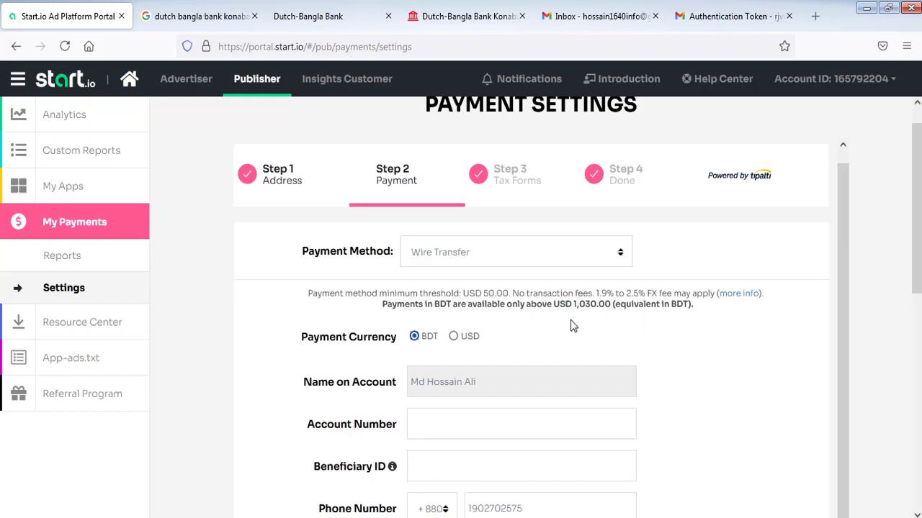
left_click(453, 338)
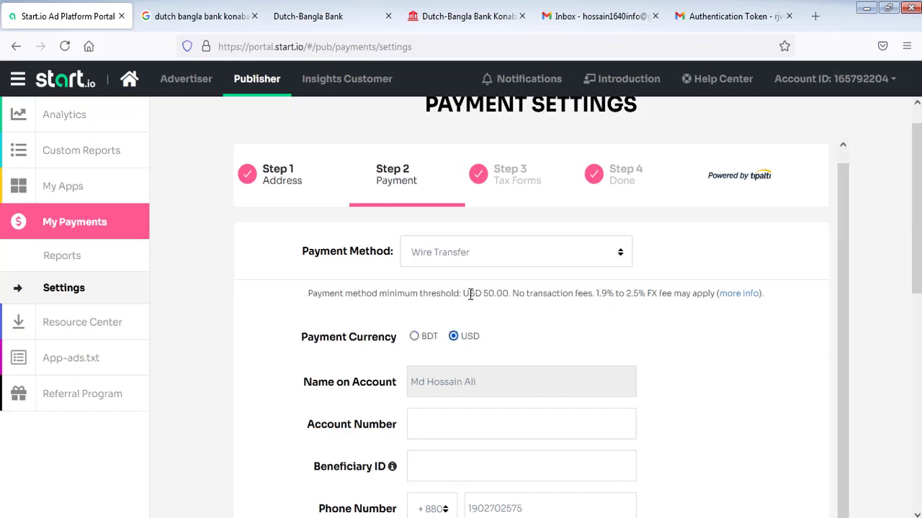
left_click_drag(463, 292, 558, 300)
left_click_drag(613, 306, 770, 306)
left_click(621, 299)
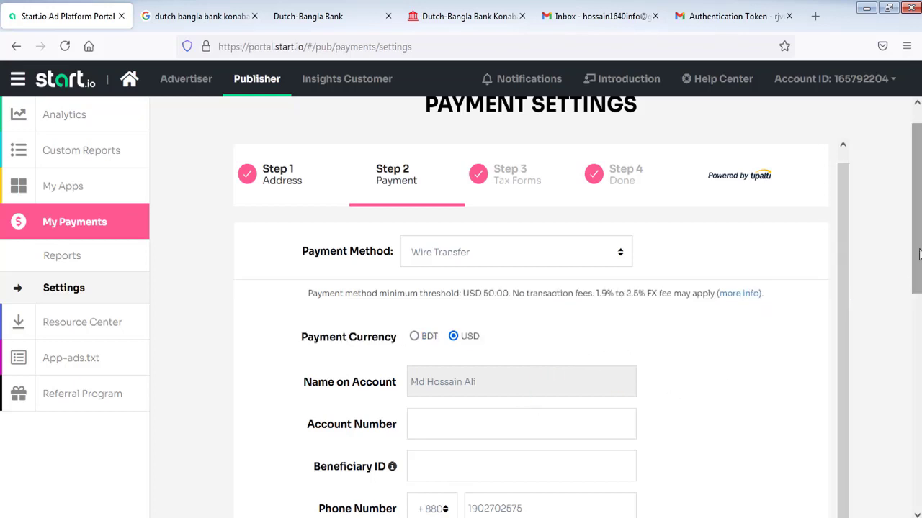
- Enter the beneficiary ID number in the wire-transfer form's Beneficiary ID field
scroll(910, 273, "down", 3)
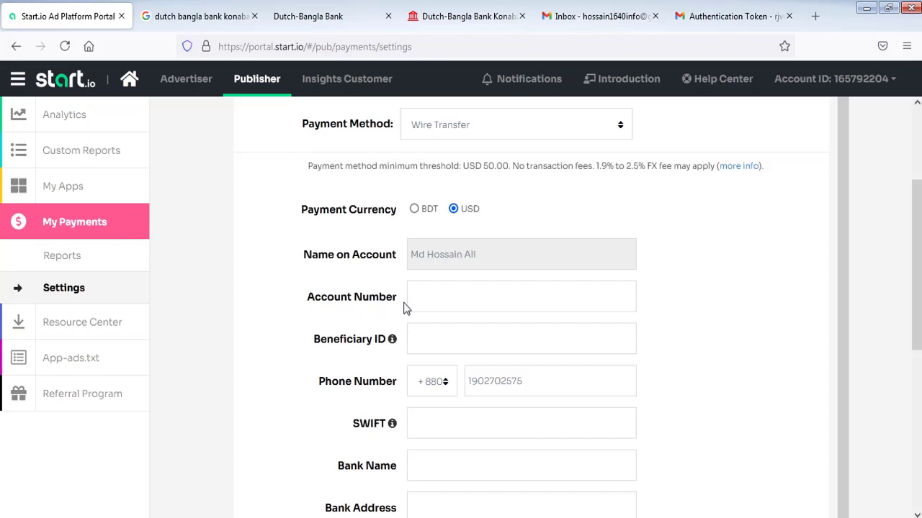
scroll(919, 279, "down", 1)
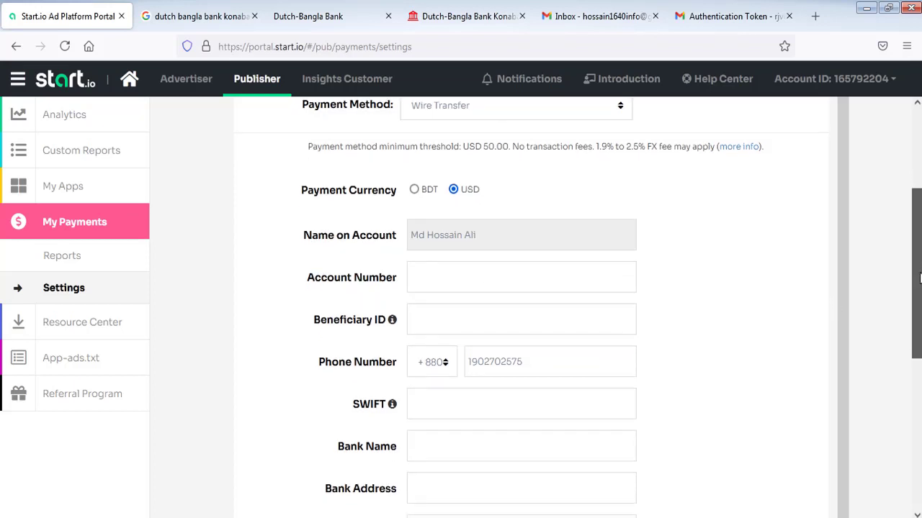
left_click(492, 316)
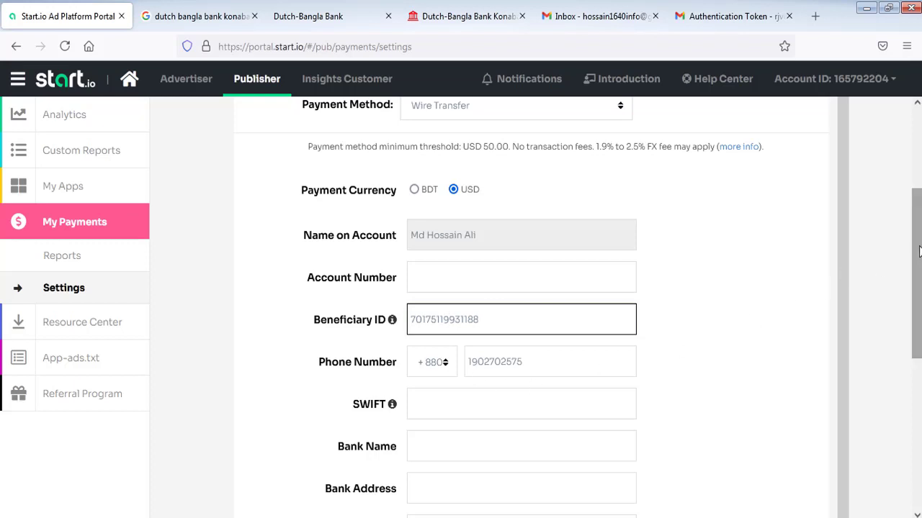
scroll(917, 252, "down", 2)
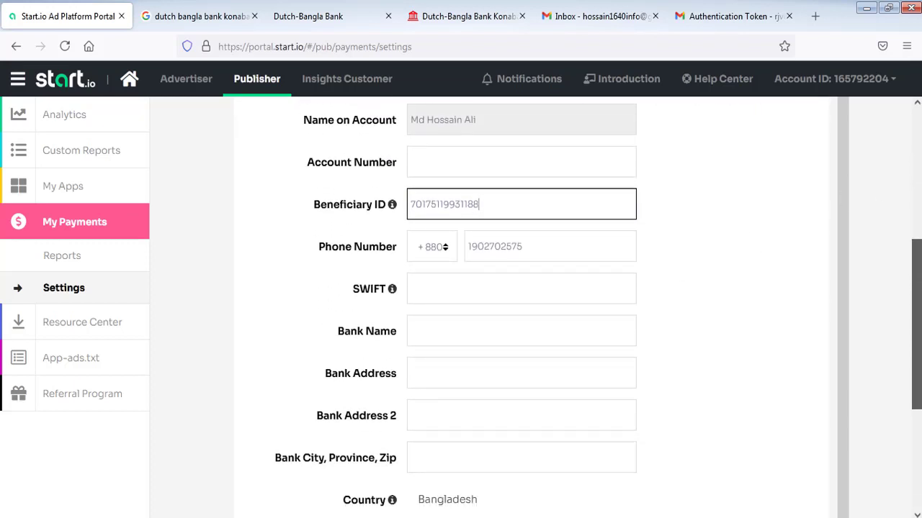
scroll(916, 288, "down", 1)
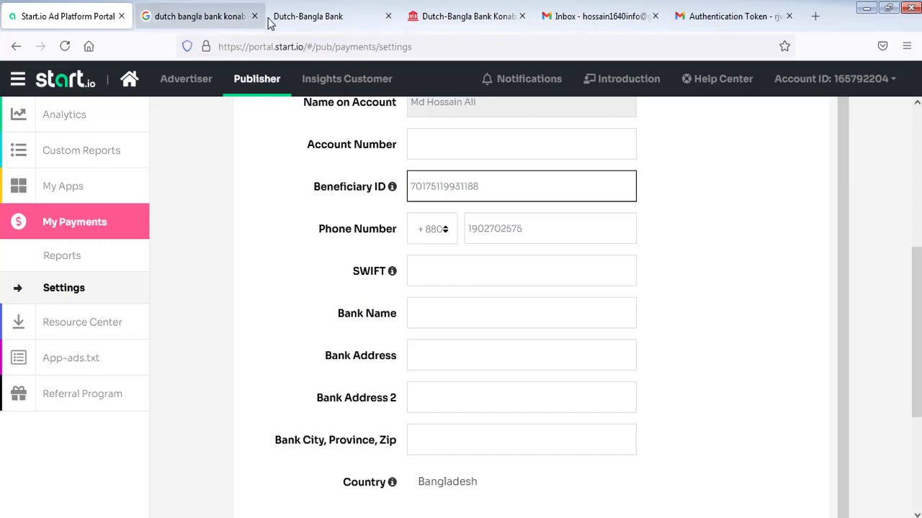
- Copy SWIFT code DBBLBDDH from the banksbd.org branch page into the Start.io SWIFT field
left_click(468, 20)
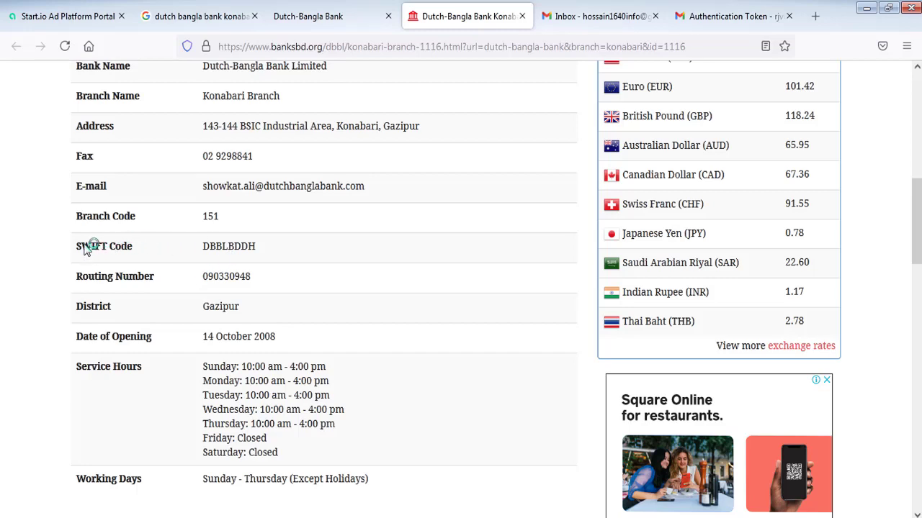
scroll(916, 251, "up", 3)
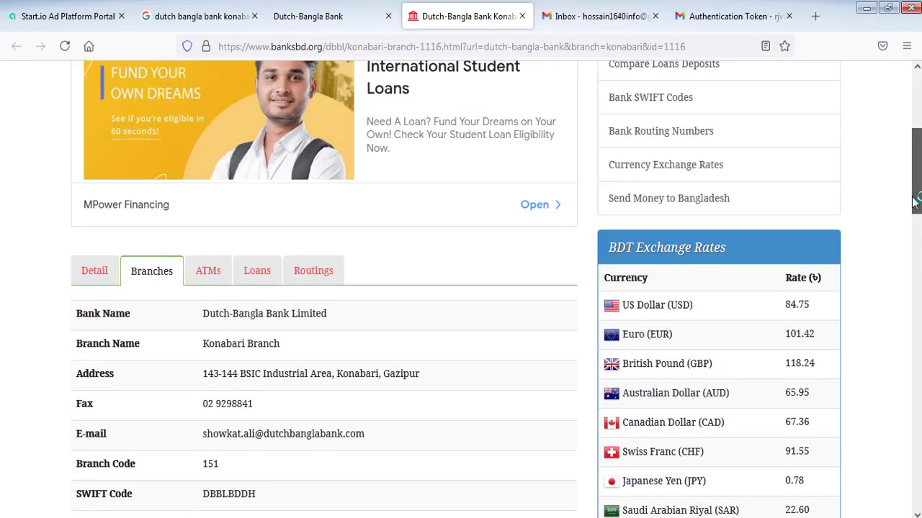
scroll(917, 238, "down", 3)
scroll(917, 230, "up", 1)
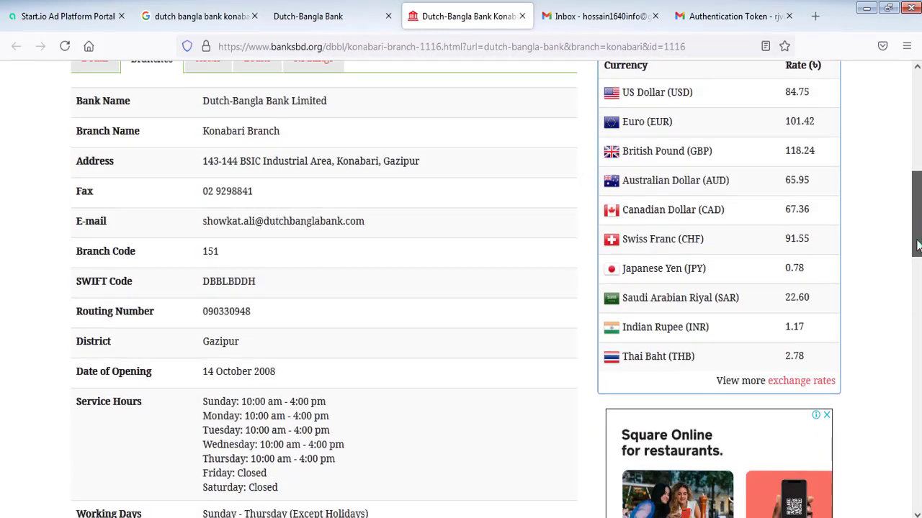
left_click_drag(205, 283, 257, 282)
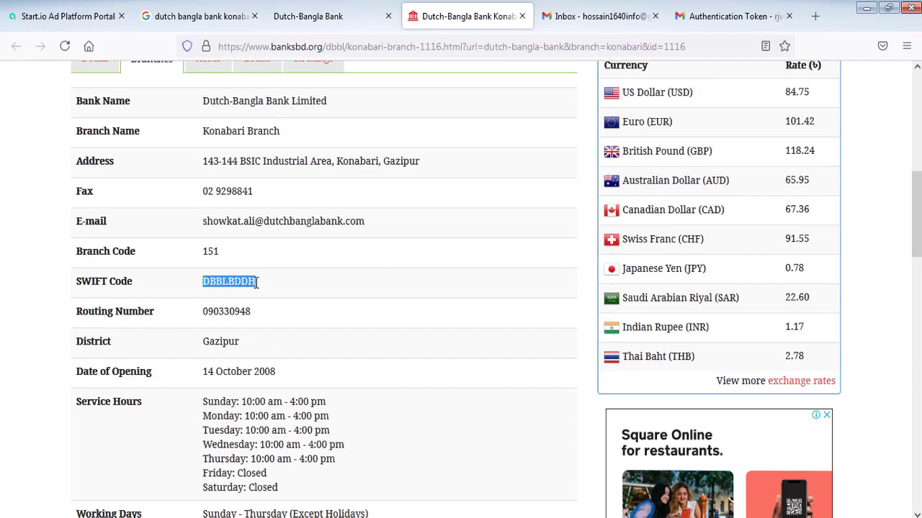
right_click(257, 282)
left_click(290, 295)
left_click(68, 16)
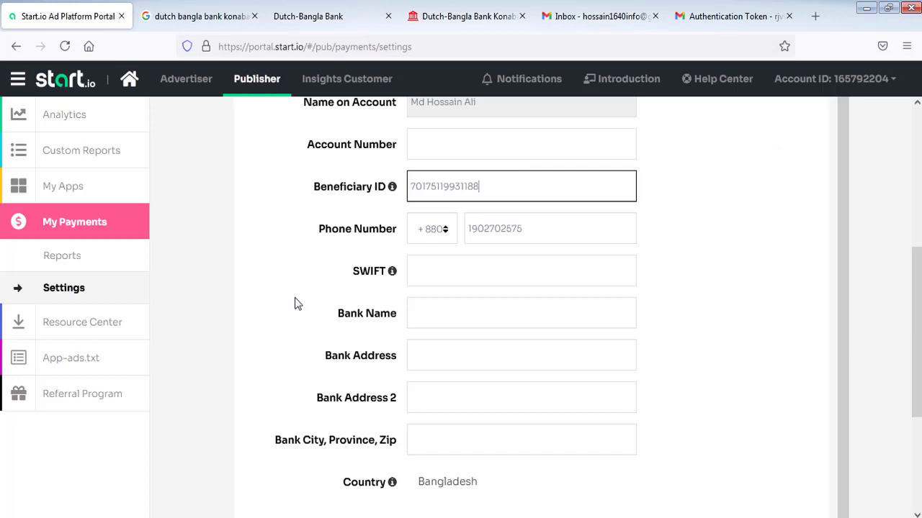
left_click(421, 268)
right_click(421, 268)
left_click(436, 346)
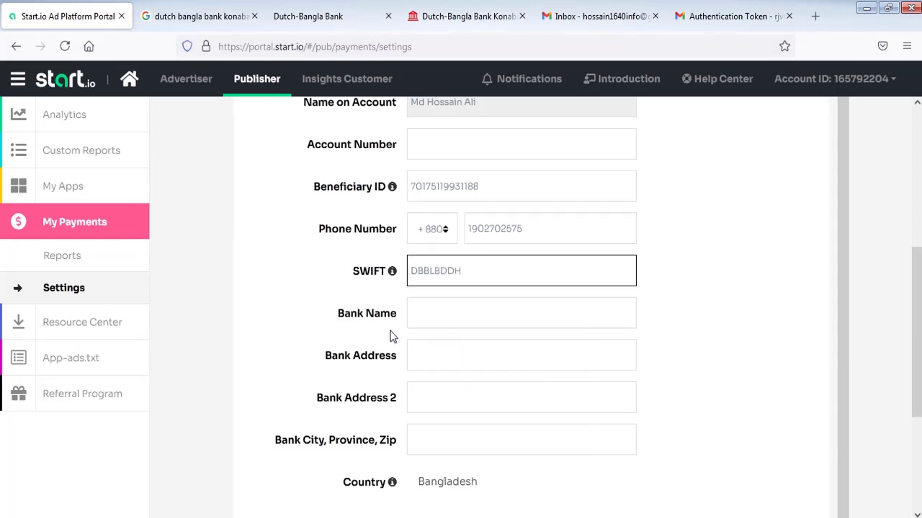
left_click(302, 15)
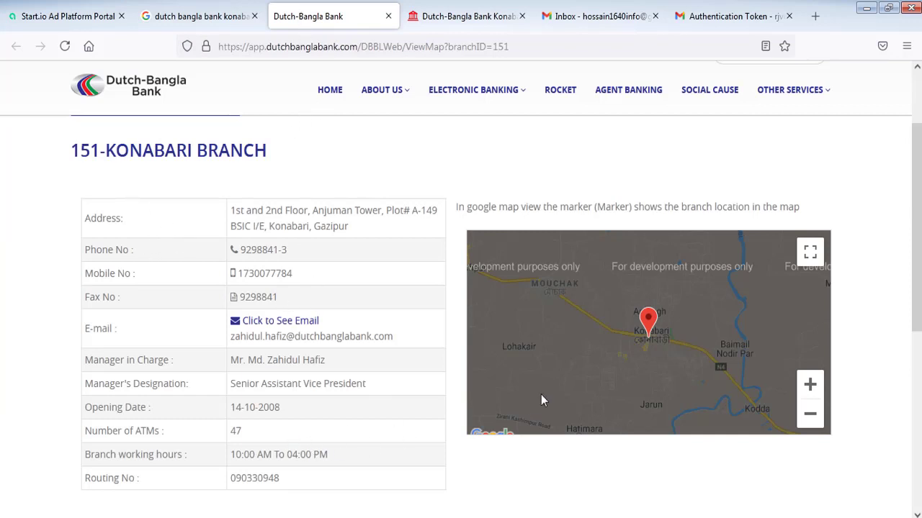
- Copy 'Dutch-Bangla Bank Limited' from banksbd.org into the Start.io Bank Name field
left_click(432, 16)
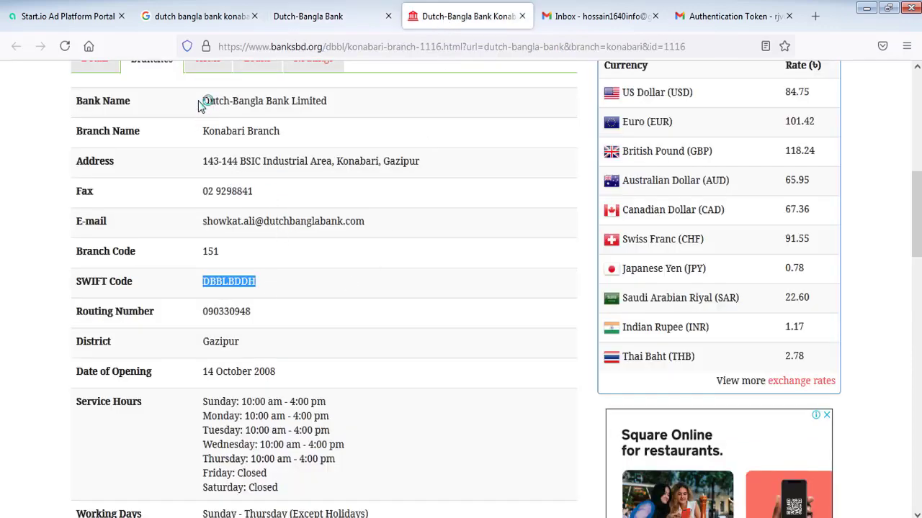
left_click_drag(203, 101, 333, 107)
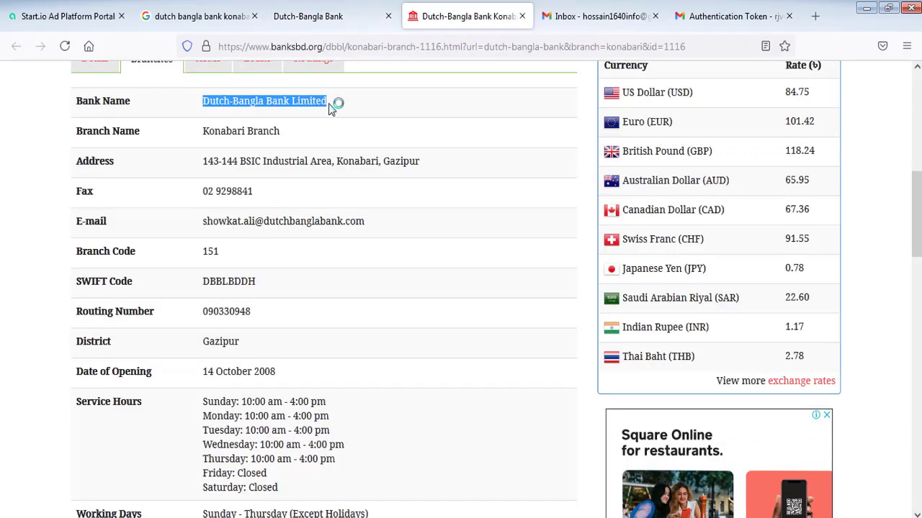
right_click(323, 106)
left_click(355, 116)
left_click(107, 18)
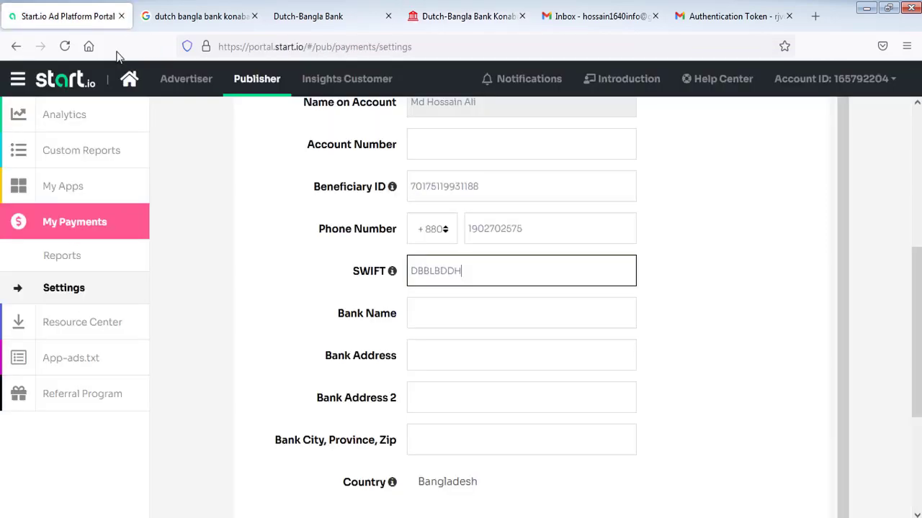
left_click(429, 311)
right_click(429, 311)
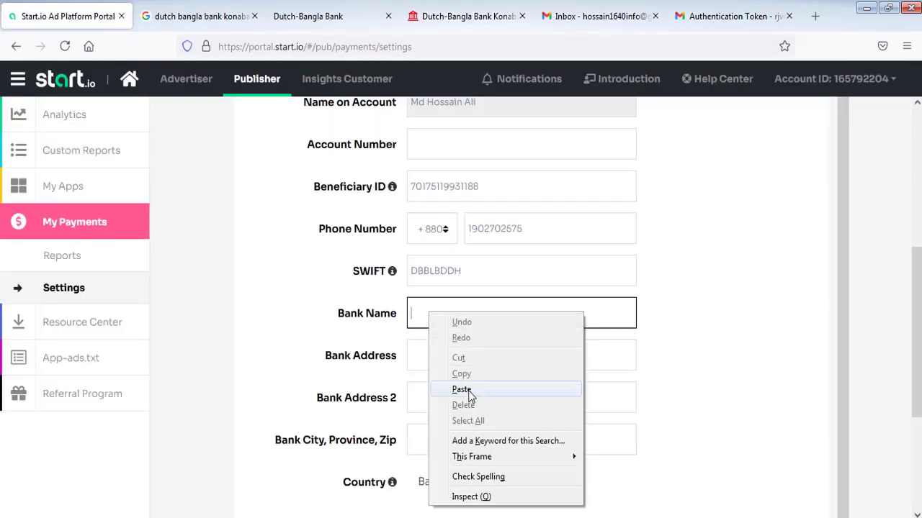
left_click(436, 385)
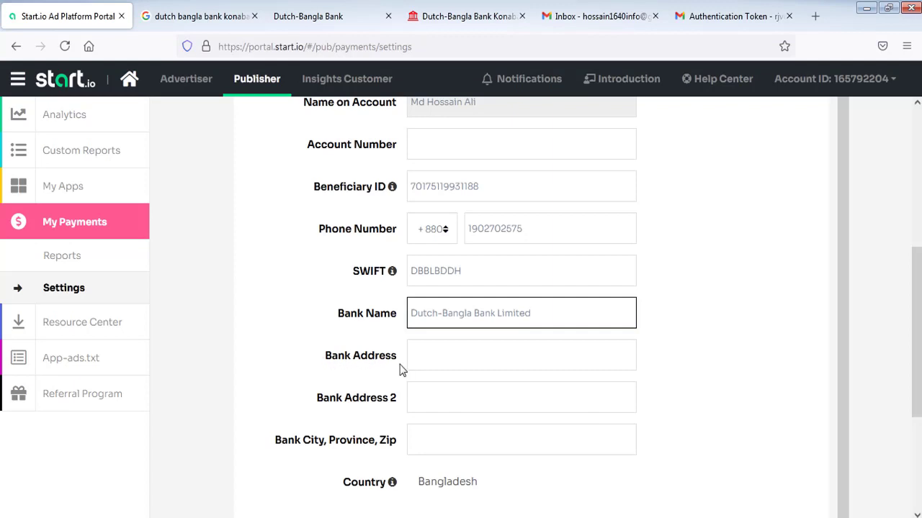
left_click(503, 356)
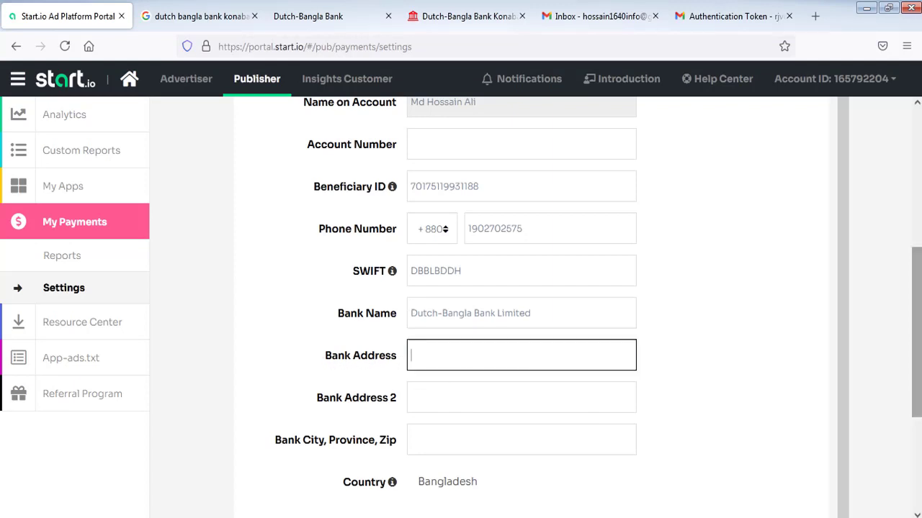
- Copy the first part of the Konabari branch address into the Bank Address field
scroll(443, 246, "down", 1)
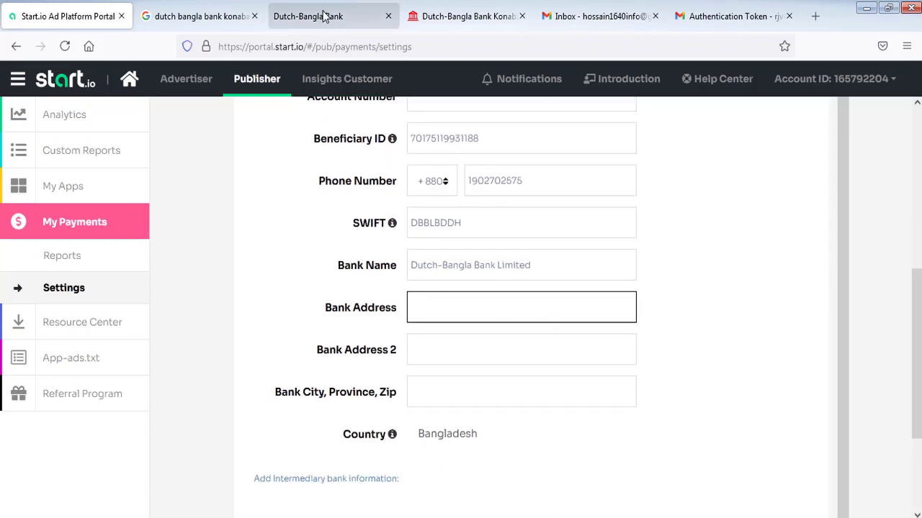
left_click(326, 17)
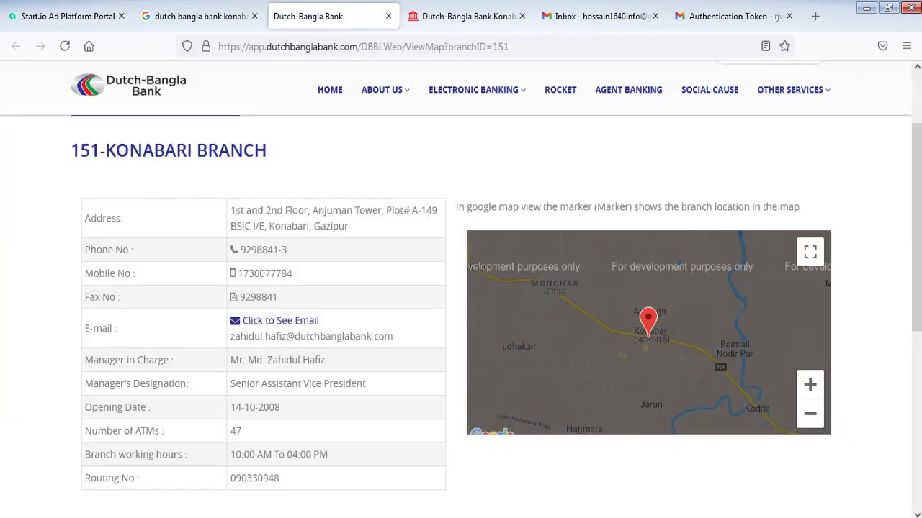
scroll(918, 243, "down", 1)
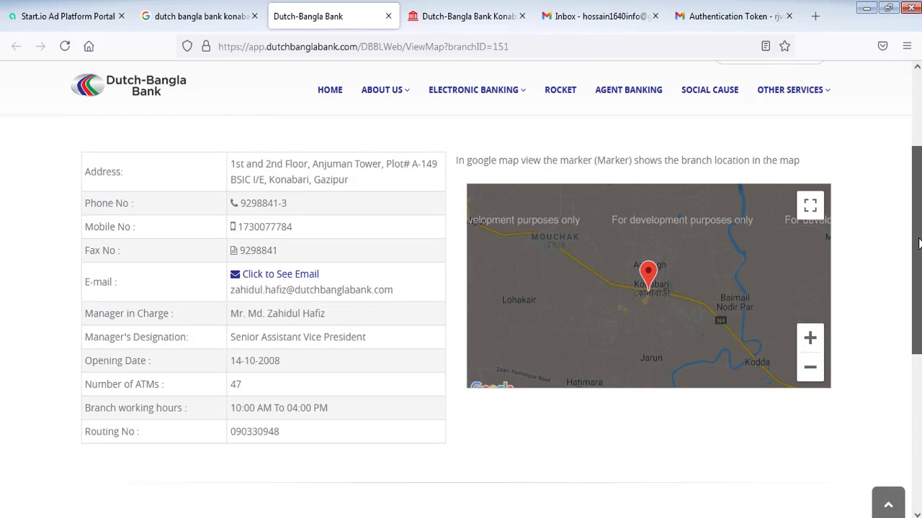
scroll(918, 242, "down", 1)
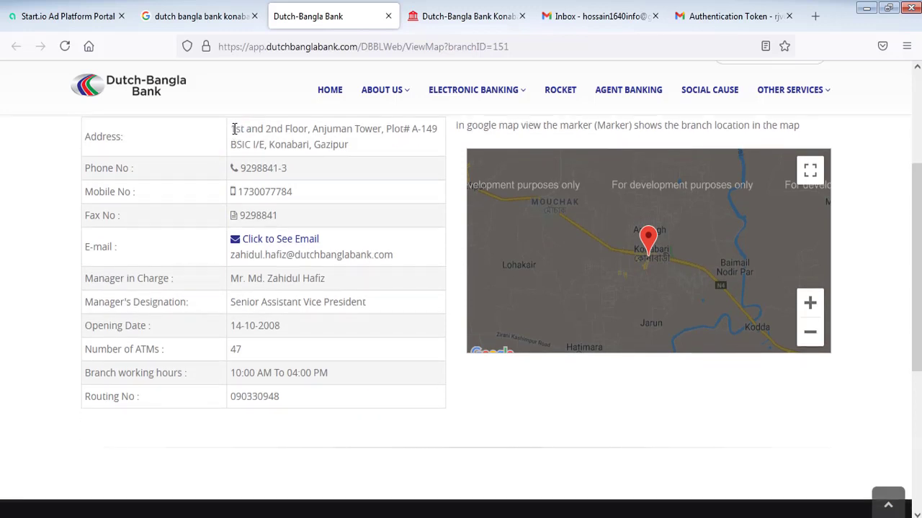
left_click_drag(230, 129, 353, 147)
right_click(351, 147)
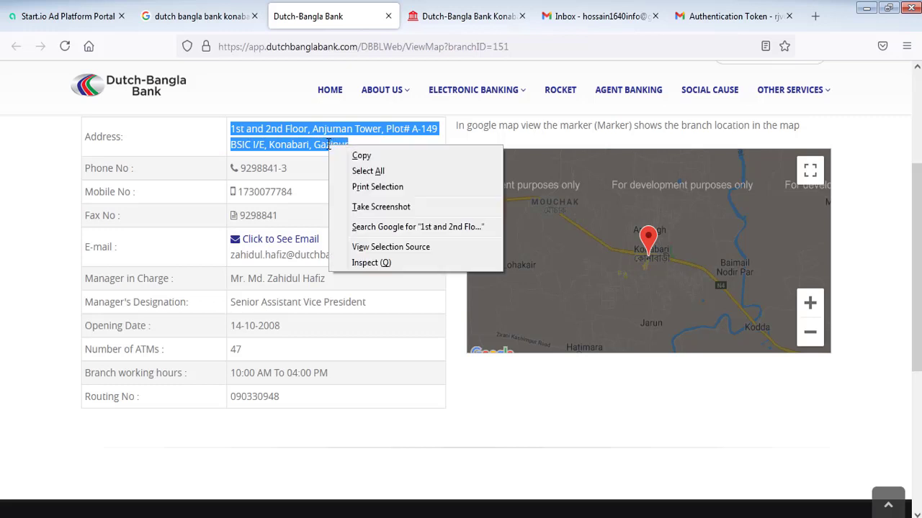
left_click(360, 154)
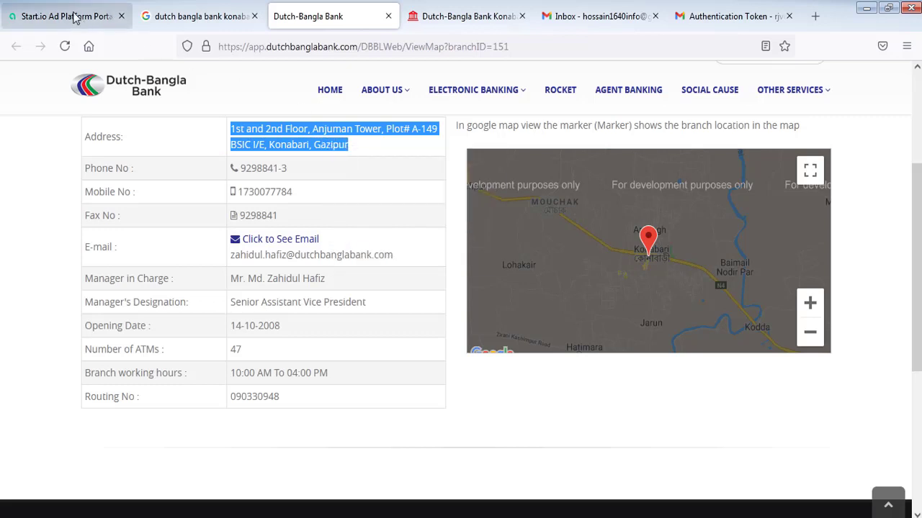
left_click(72, 16)
right_click(453, 305)
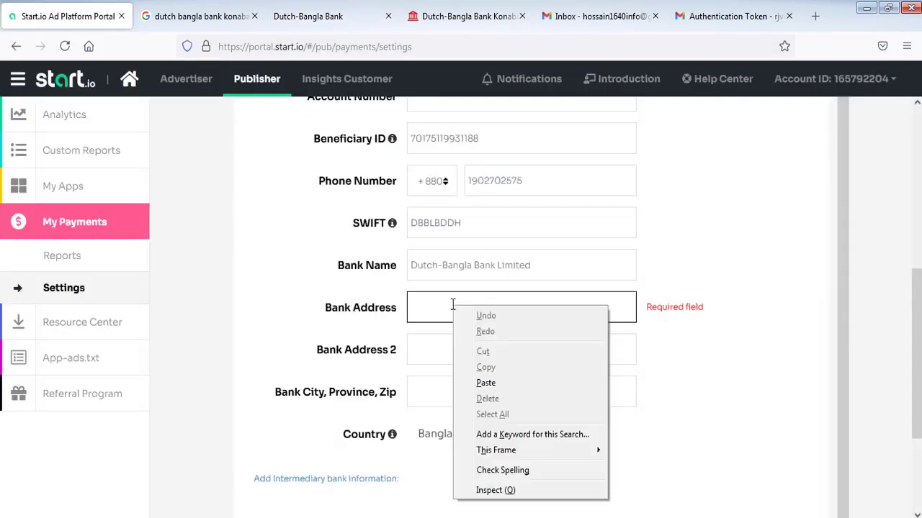
left_click(486, 383)
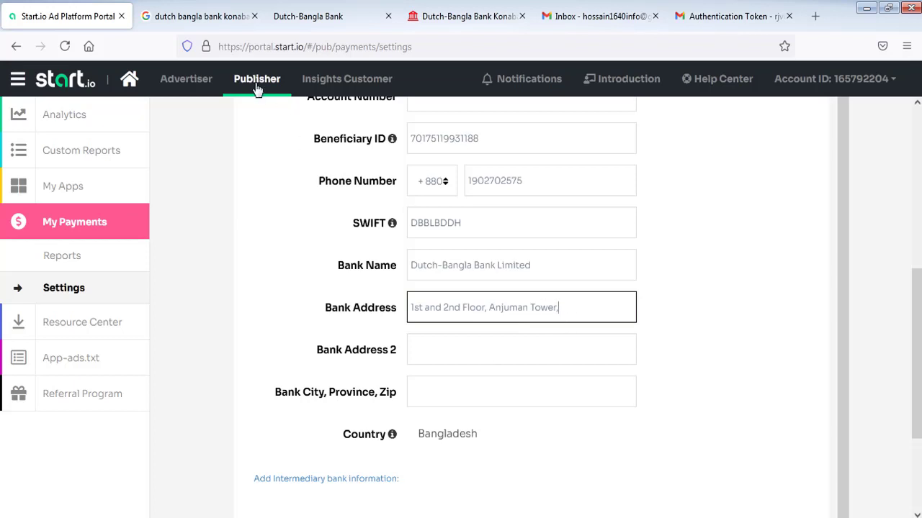
- Copy the remaining plot-number part of the branch address into Bank Address 2
left_click(284, 25)
left_click(388, 131)
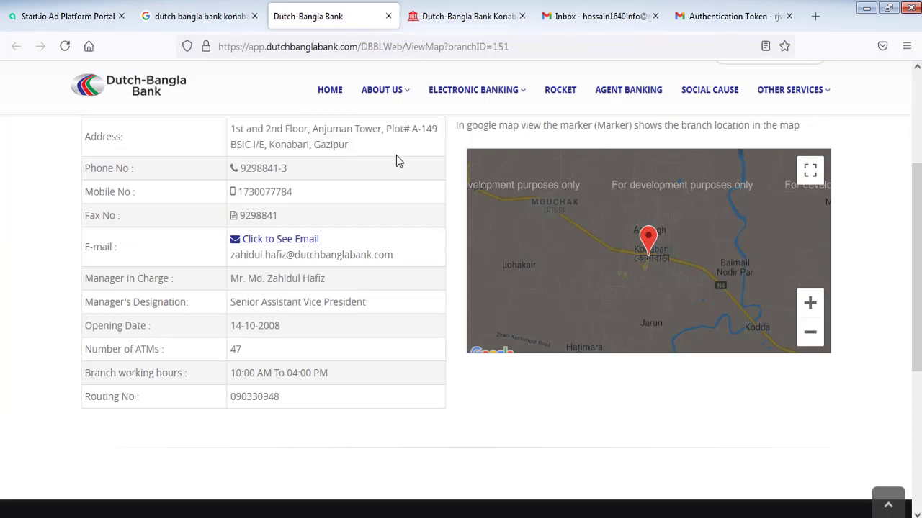
left_click_drag(385, 129, 436, 144)
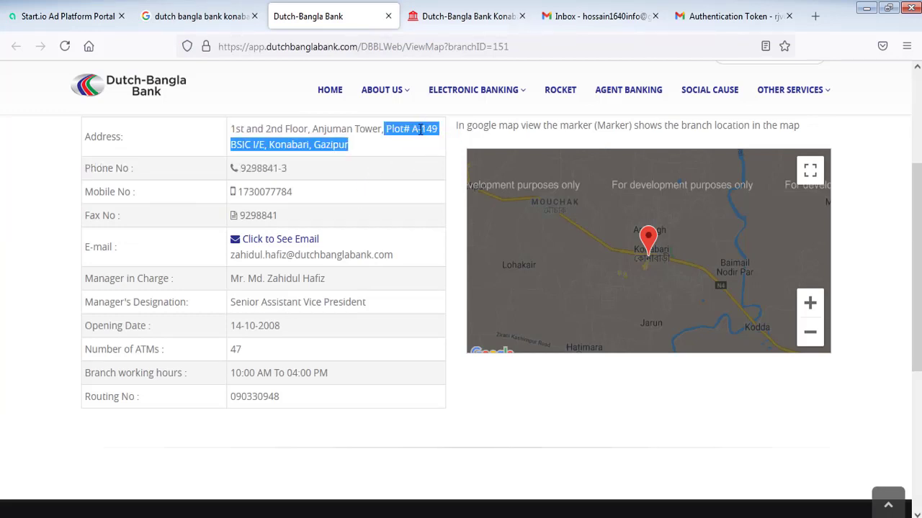
right_click(439, 138)
left_click(452, 143)
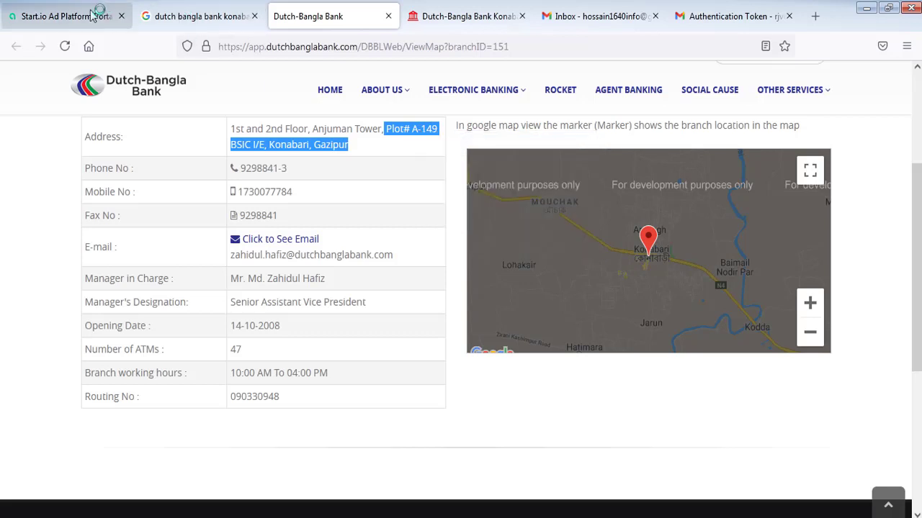
left_click(90, 15)
left_click(478, 348)
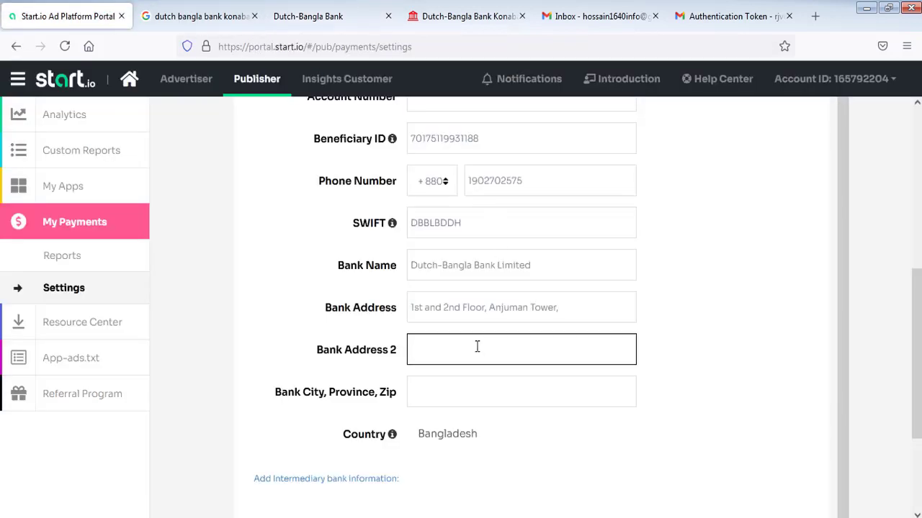
key("ctrl+v")
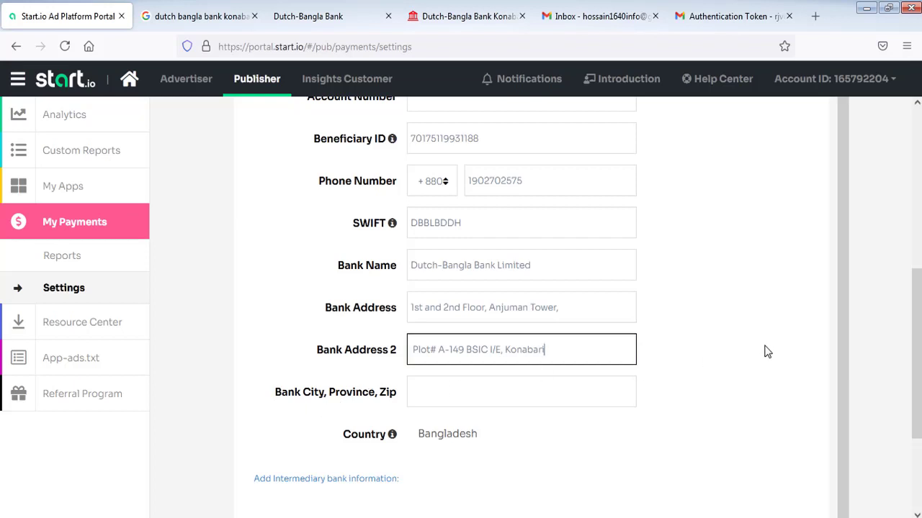
- Enter Gazipur as the bank city
left_click_drag(916, 310, 916, 317)
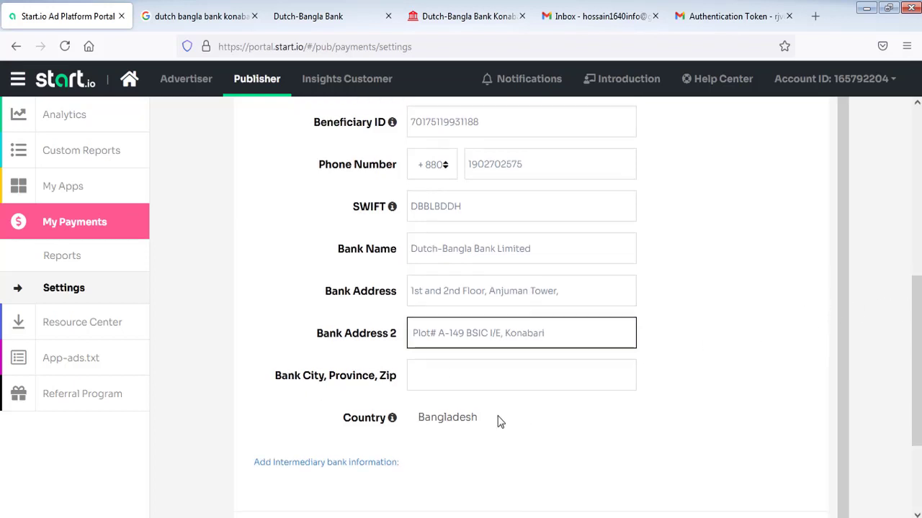
left_click(459, 378)
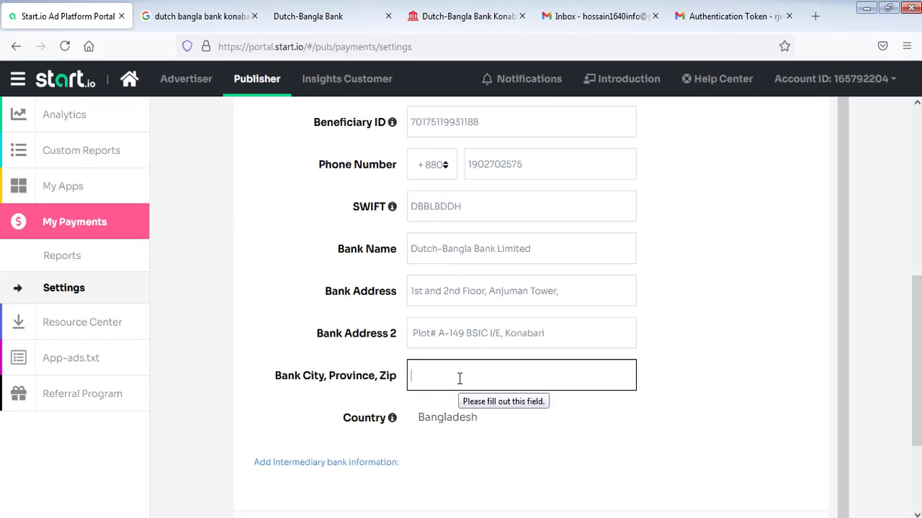
type("Gazipur")
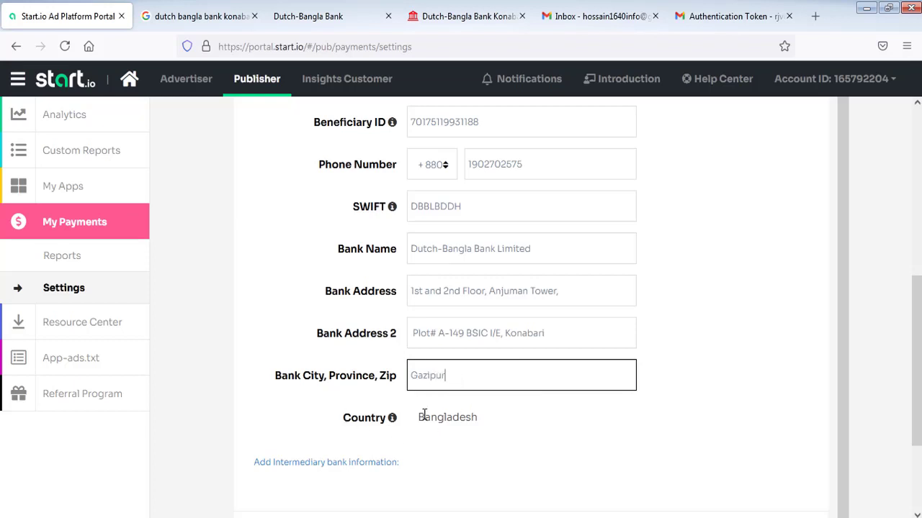
left_click_drag(916, 285, 917, 185)
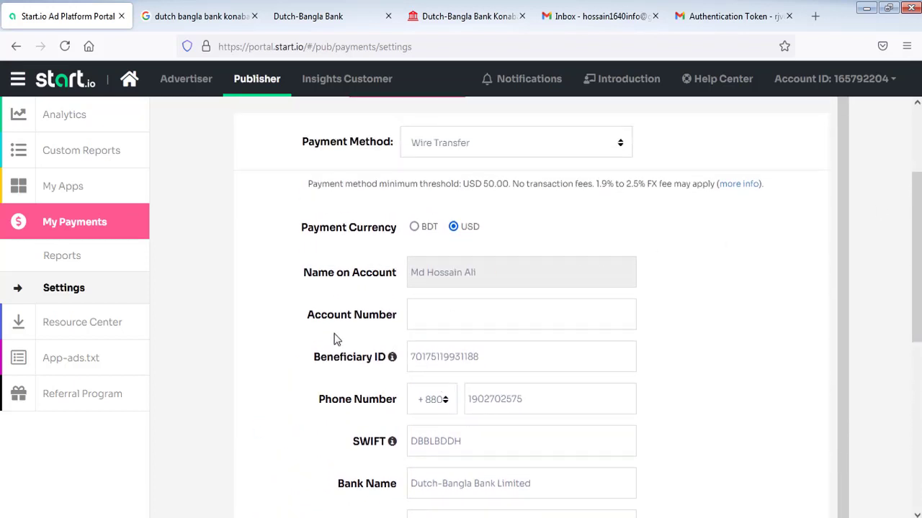
- Move the number from the Beneficiary ID field into the Account Number field
left_click_drag(485, 360, 427, 359)
right_click(427, 359)
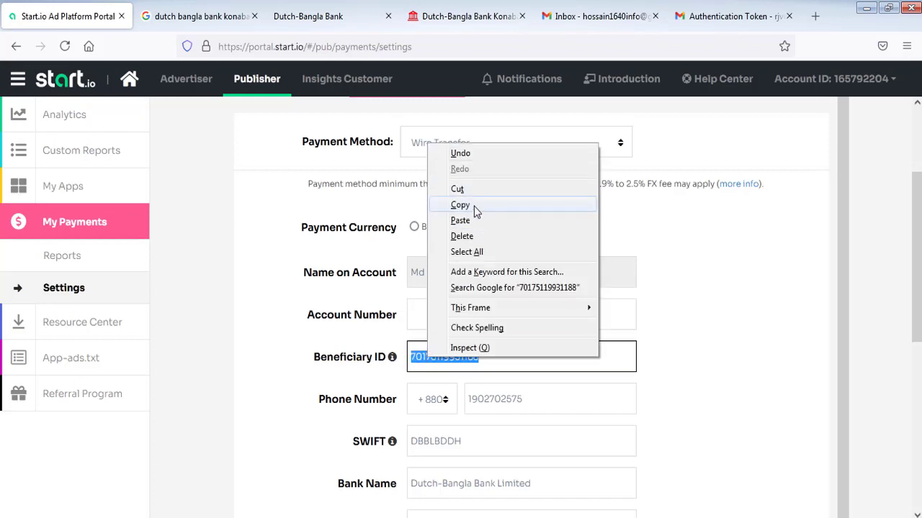
left_click(474, 206)
left_click(427, 311)
right_click(427, 311)
left_click(463, 389)
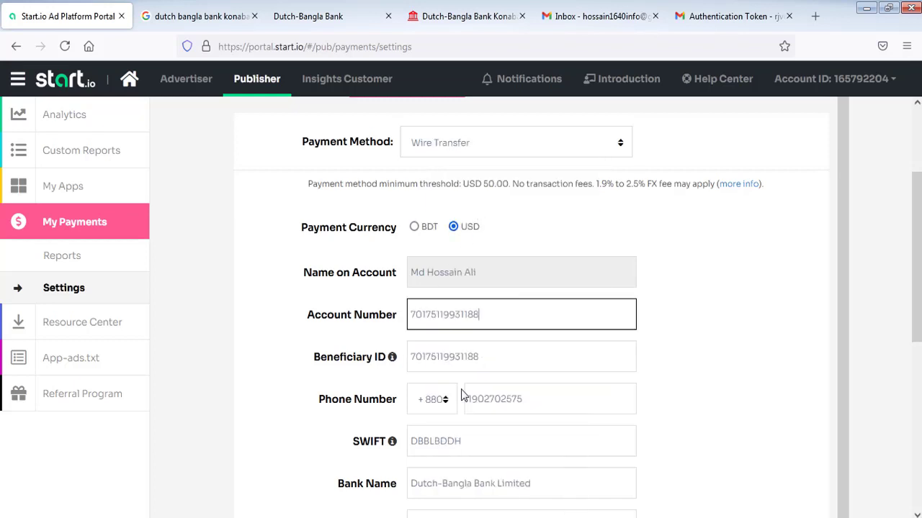
- Replace the Beneficiary ID with the correct beneficiary ID number
left_click_drag(508, 356, 390, 363)
key("BackSpace")
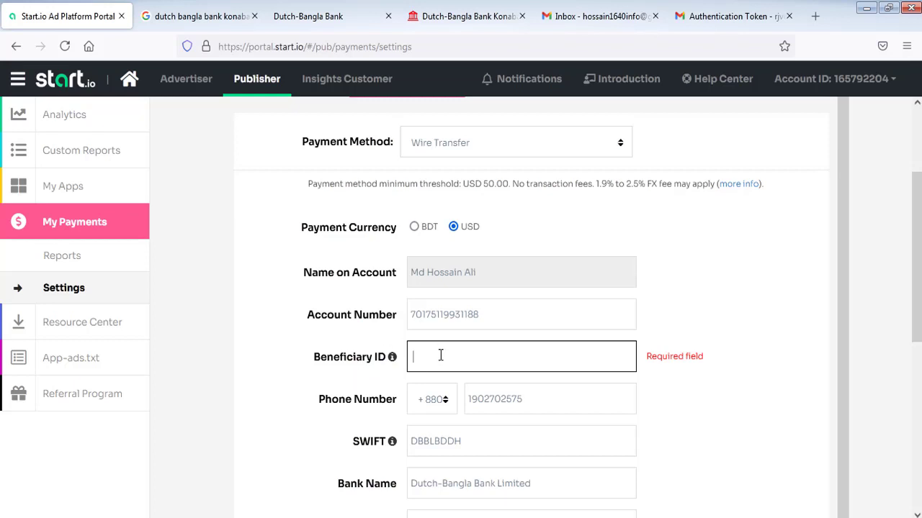
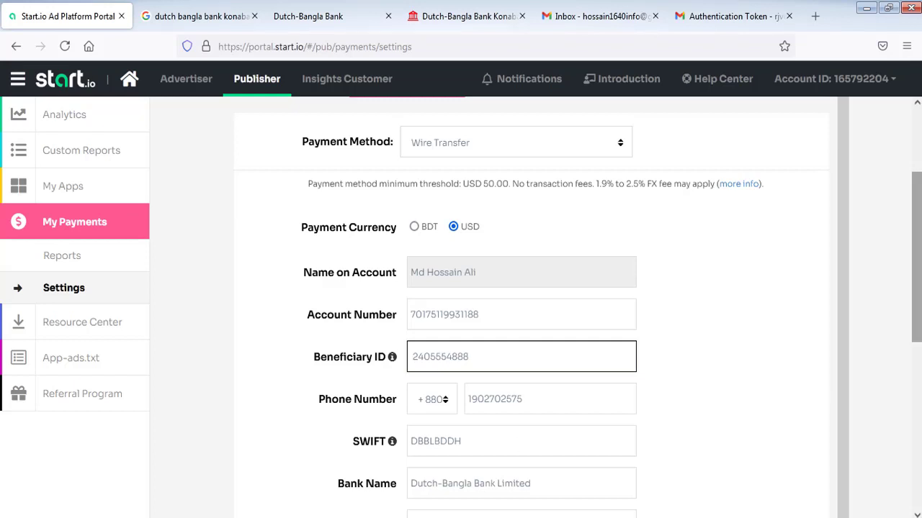
left_click_drag(918, 290, 497, 456)
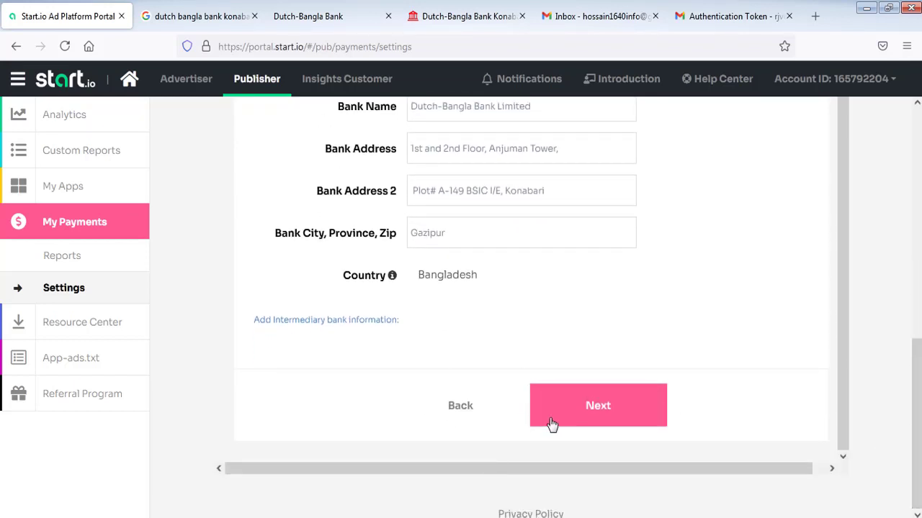
- Submit the bank details and enter the payee's full name in the Non-US tax form
left_click_drag(919, 401, 846, 458)
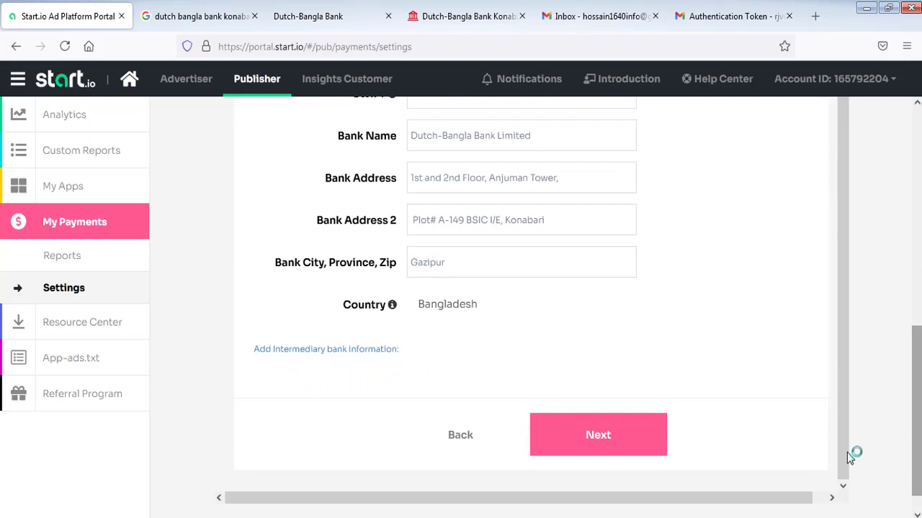
left_click(598, 438)
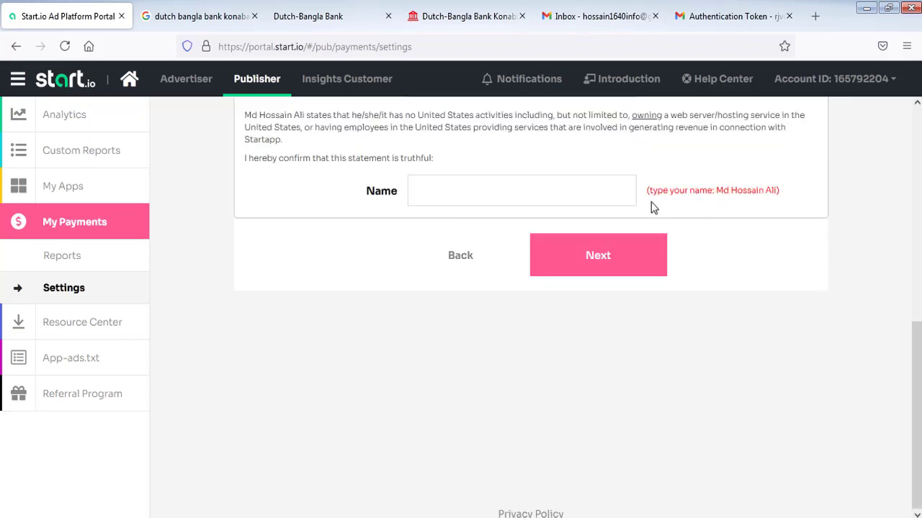
left_click_drag(914, 430, 916, 311)
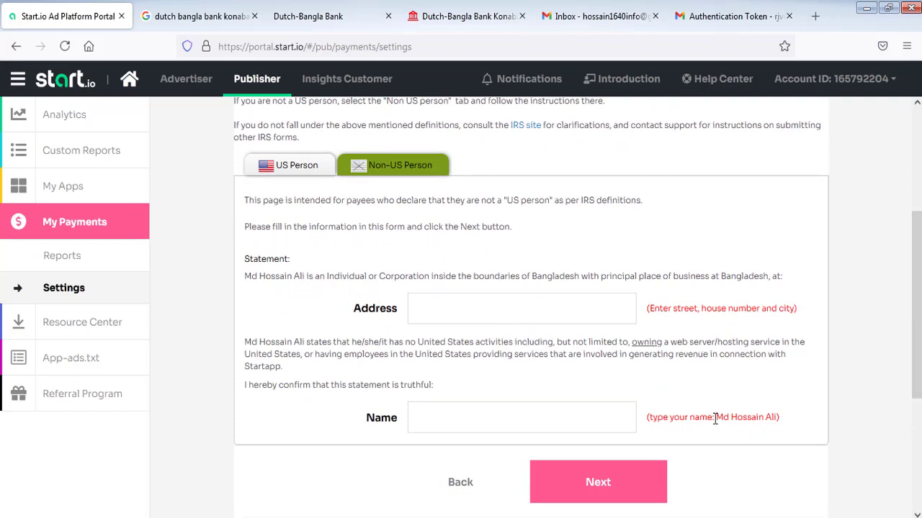
left_click(494, 422)
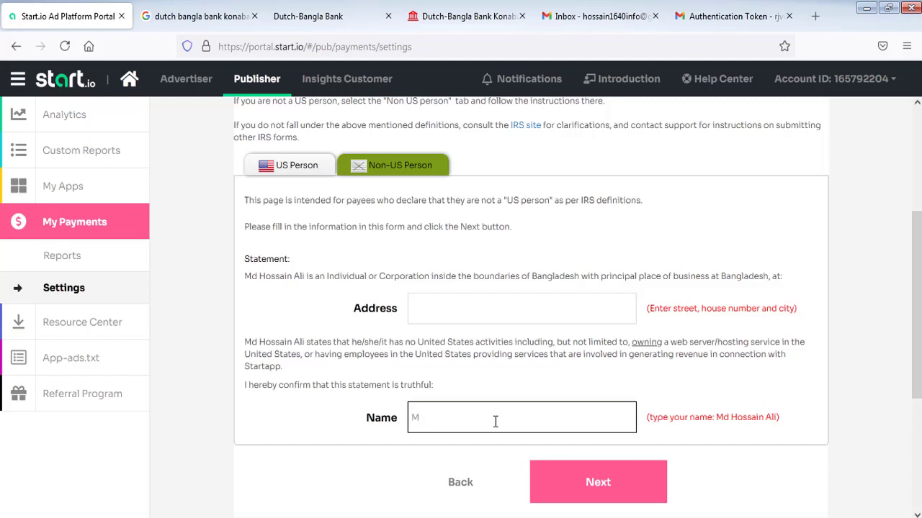
- Paste the postal address saved in Notepad into the Address field and submit the tax form
left_click(492, 304)
key("alt+Tab")
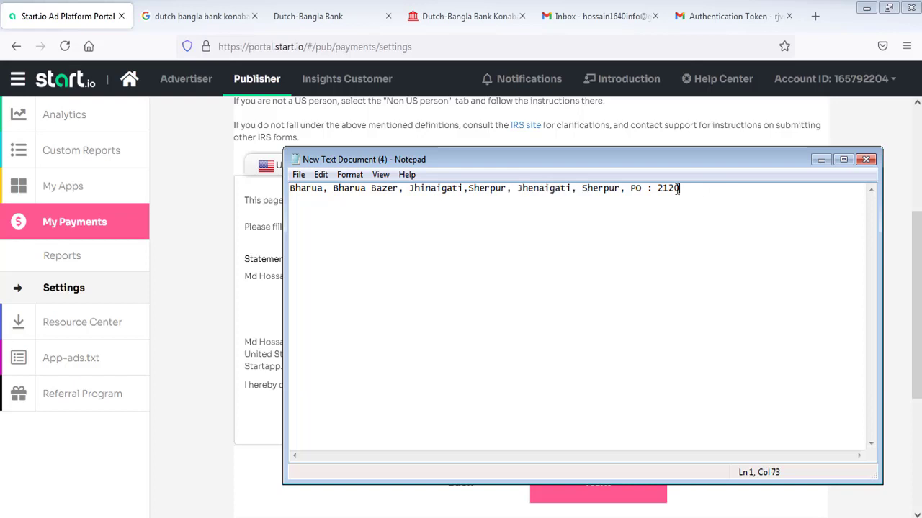
left_click_drag(713, 189, 312, 263)
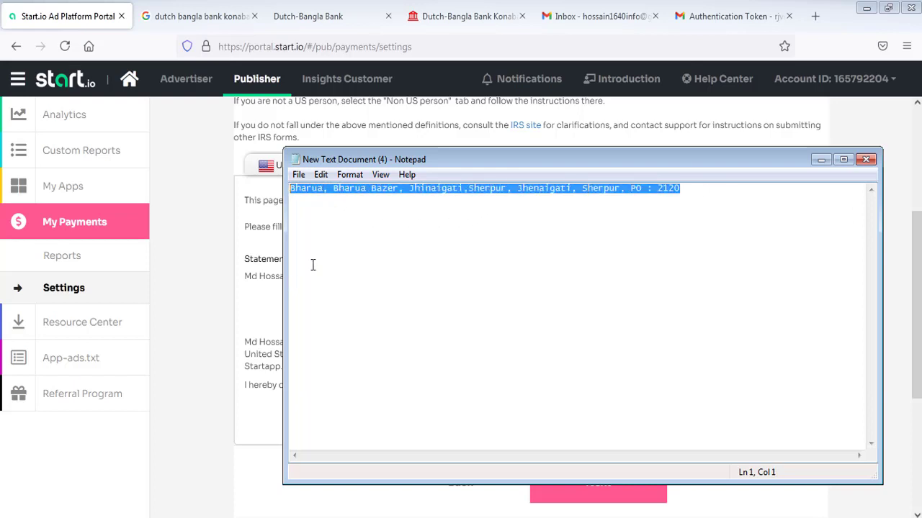
right_click(396, 189)
left_click(428, 234)
left_click(864, 135)
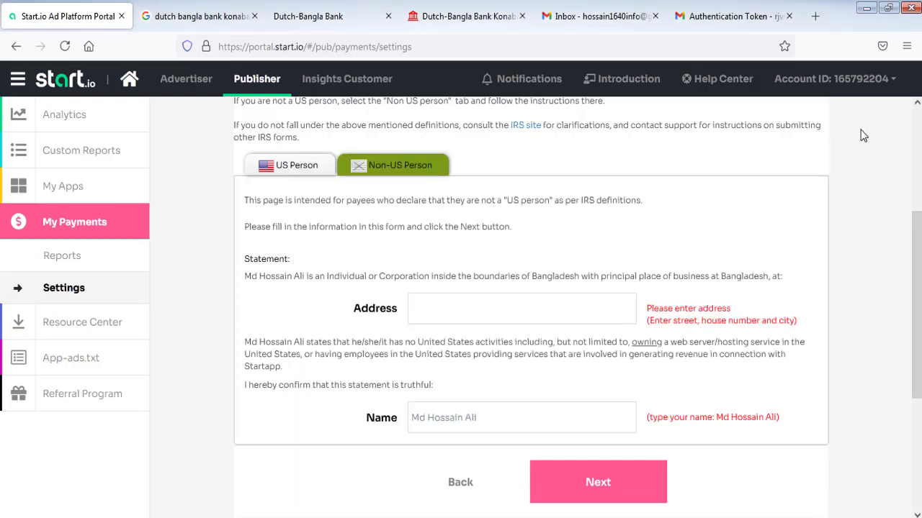
left_click(537, 308)
right_click(530, 307)
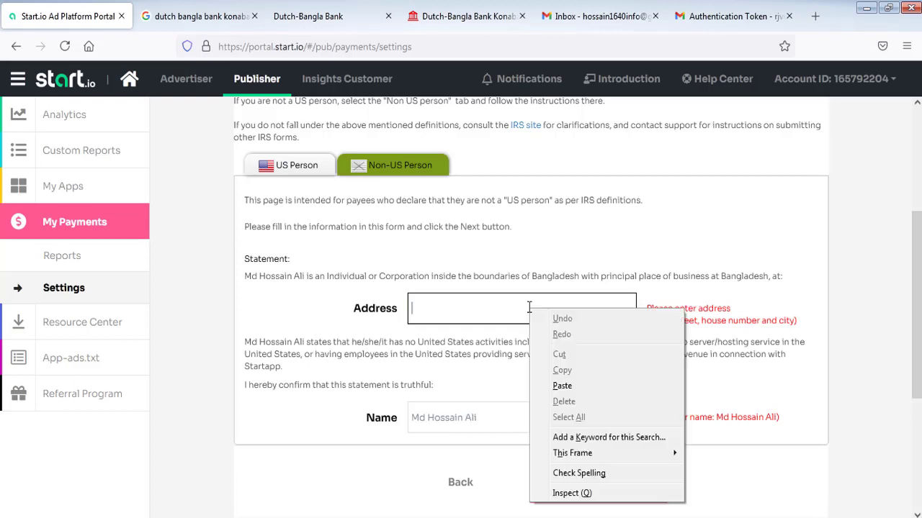
left_click(569, 386)
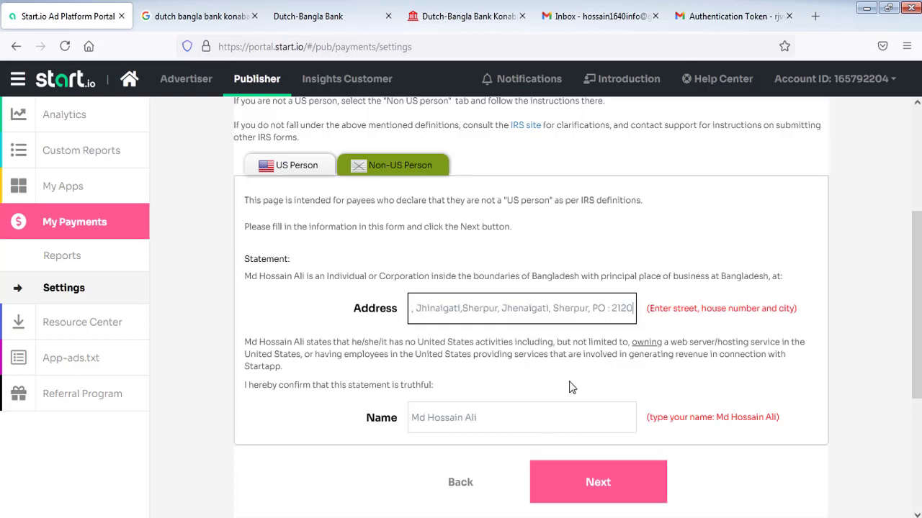
left_click(598, 489)
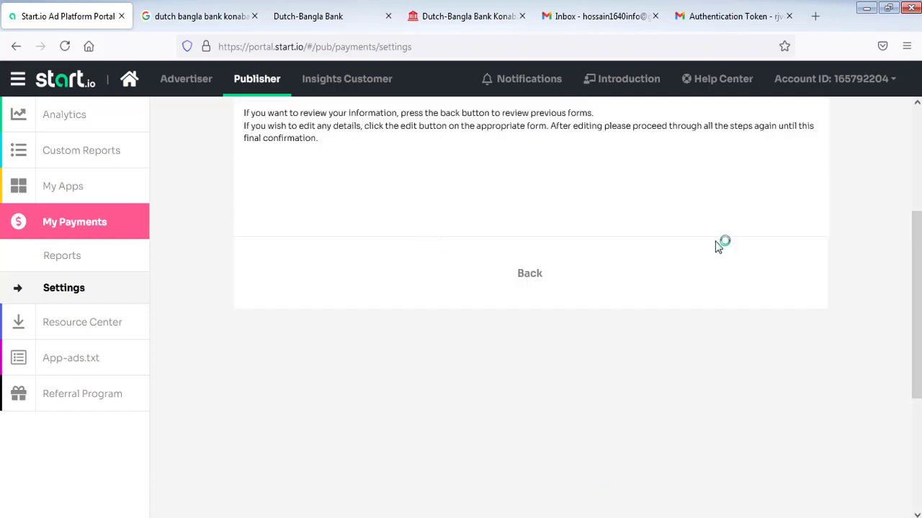
- Reopen Payment Settings via Analytics and My Payments > Settings to confirm all steps are checked
scroll(919, 278, "up", 5)
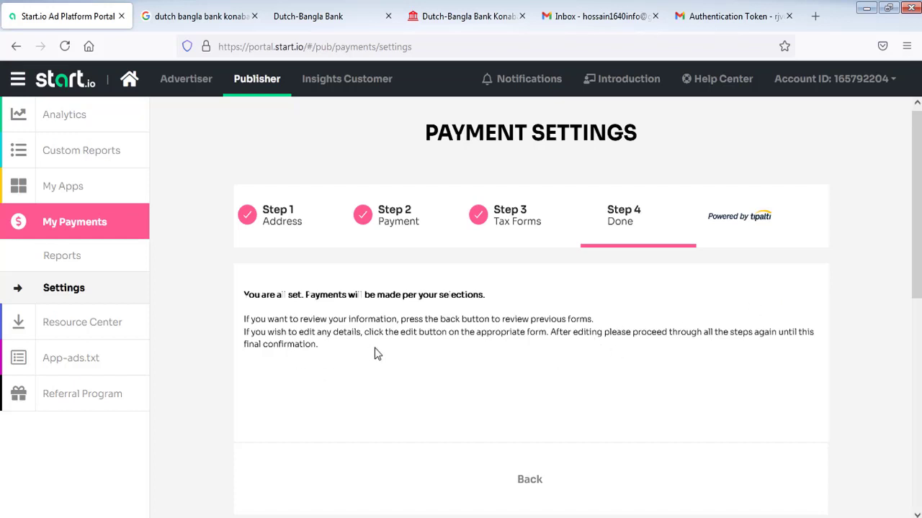
left_click(72, 229)
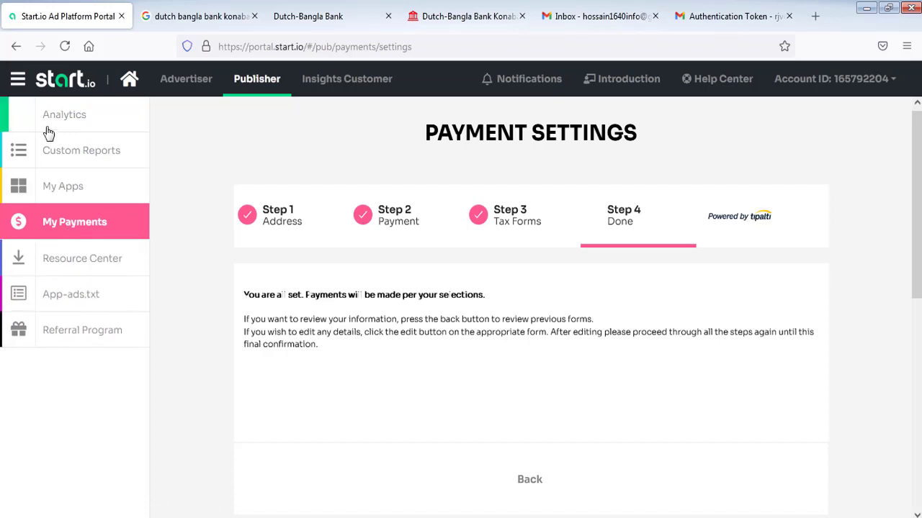
left_click(63, 116)
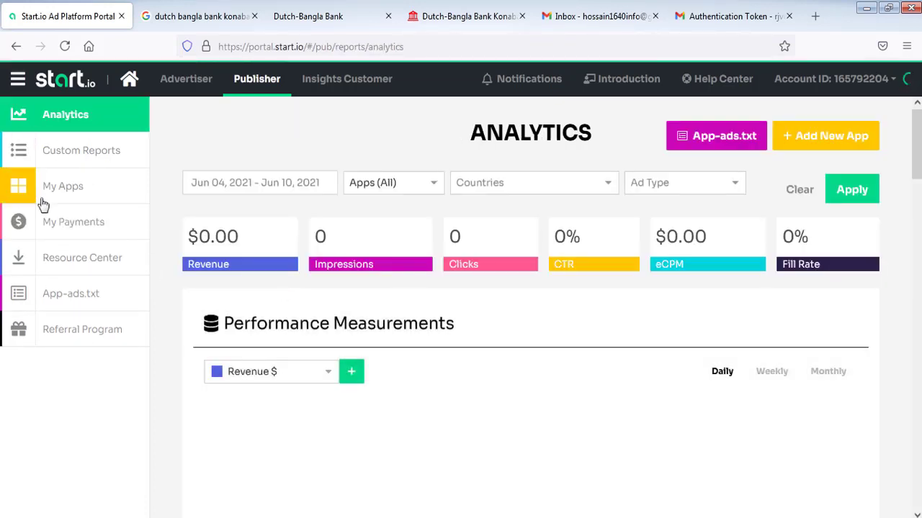
left_click(72, 223)
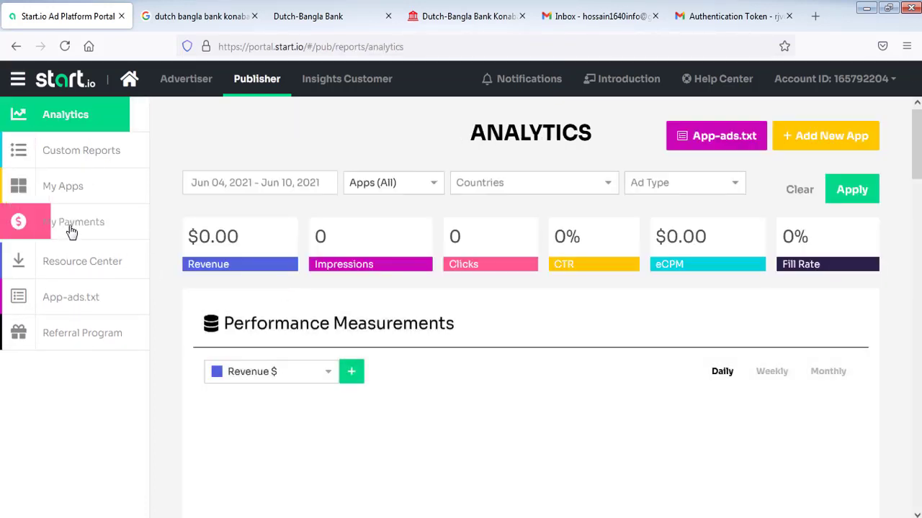
left_click(72, 291)
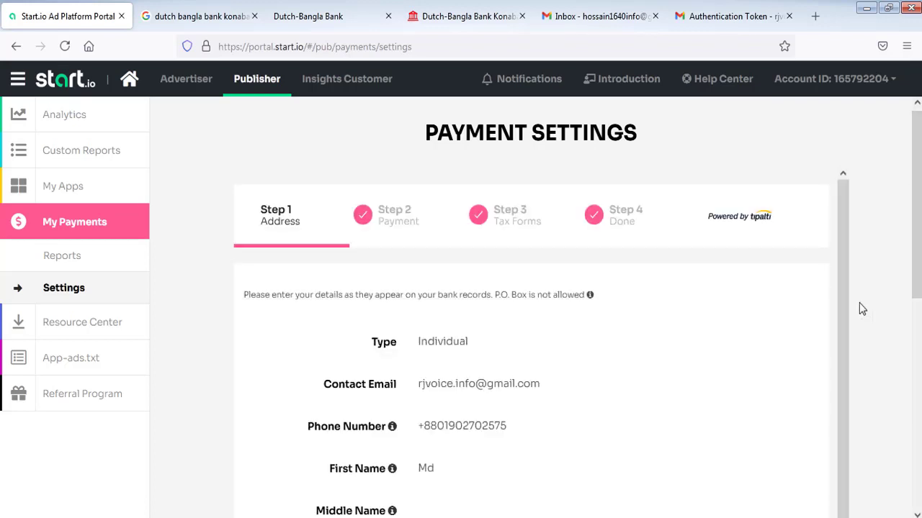
- Review the saved Step 1 address summary, then return to the Analytics dashboard
scroll(916, 244, "down", 1)
scroll(917, 243, "down", 5)
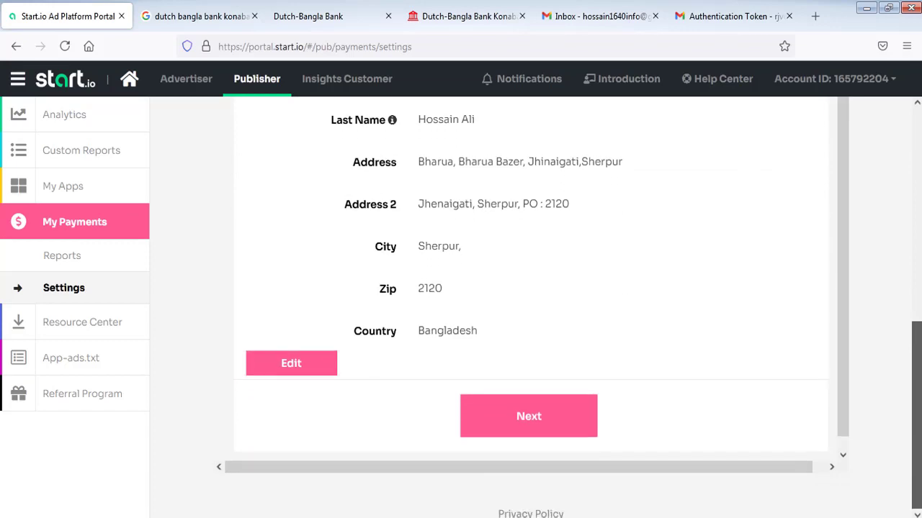
scroll(530, 302, "up", 5)
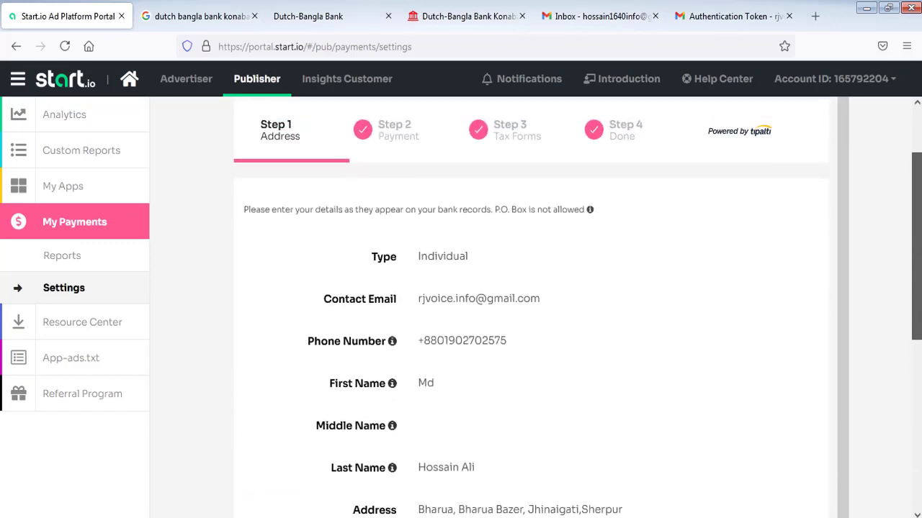
scroll(531, 302, "down", 2)
scroll(530, 303, "down", 2)
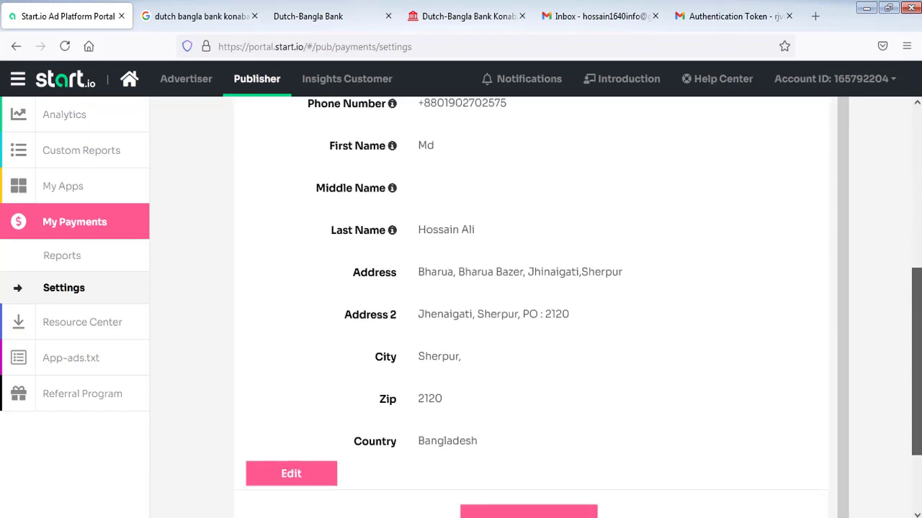
scroll(531, 303, "up", 1)
scroll(389, 173, "up", 4)
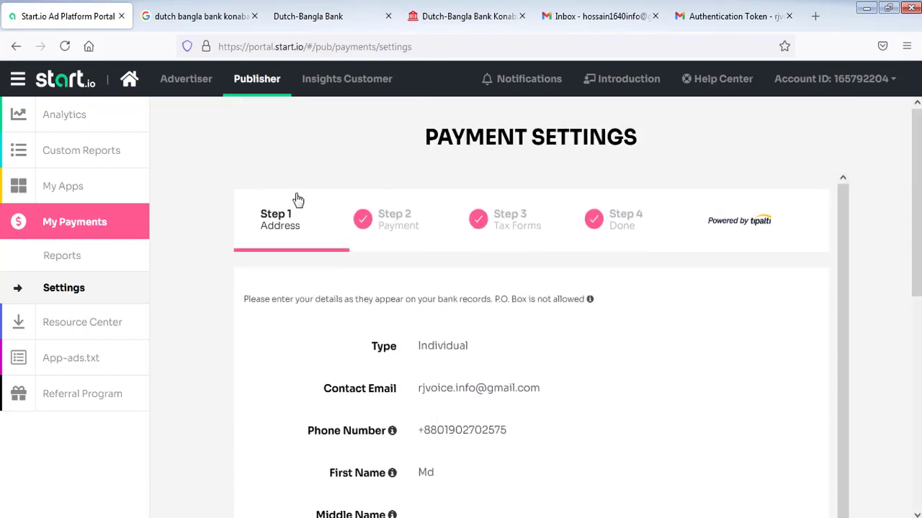
left_click(64, 117)
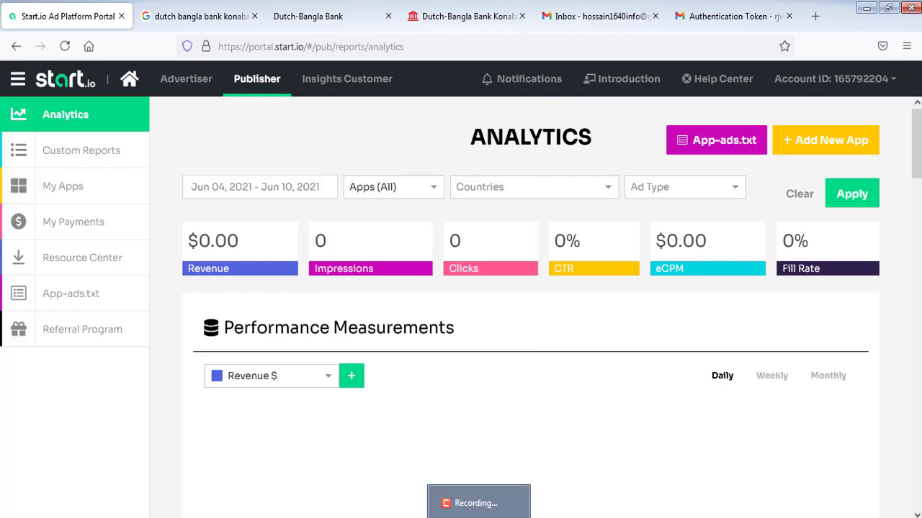
left_click(478, 503)
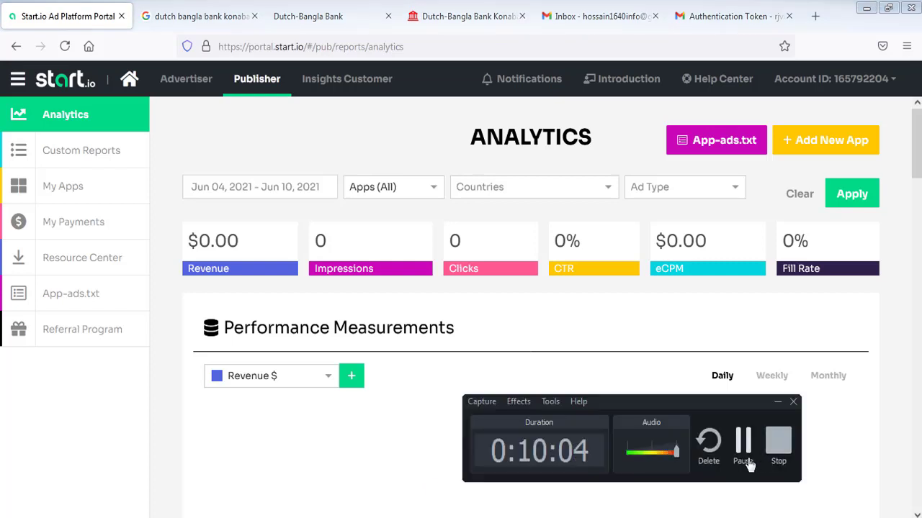